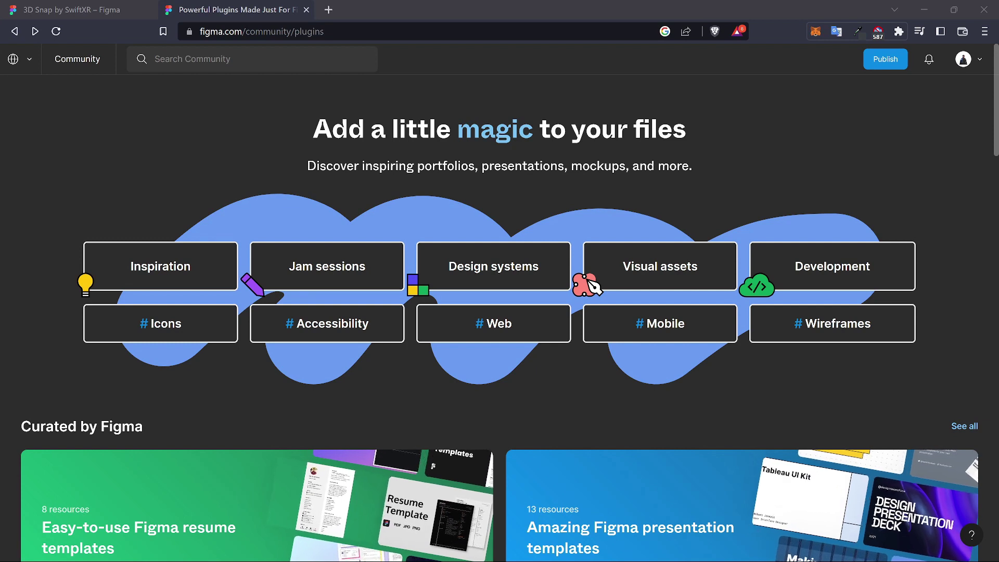
Start a Figma Community search for the SwiftXR plugin.
click(334, 64)
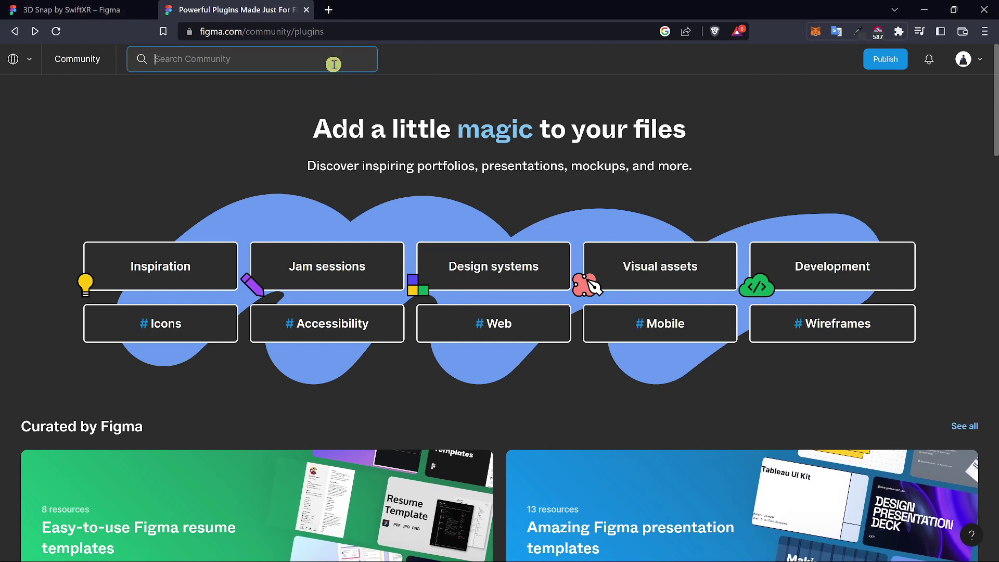
Search Community for 'SwiftXR', open the SwiftXR 3D Snap plugin and run it.
text(SwiftXR)
click(332, 186)
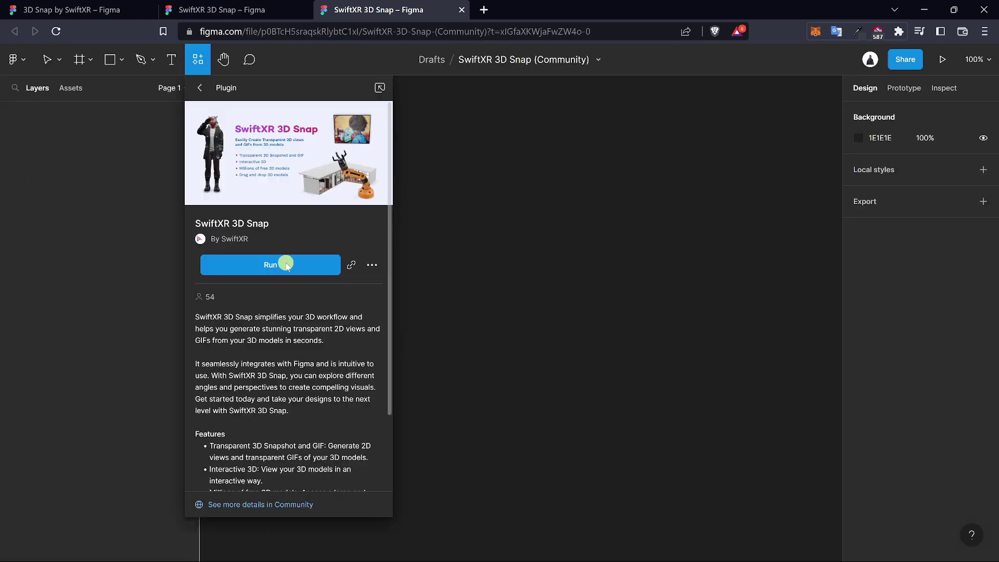
click(287, 265)
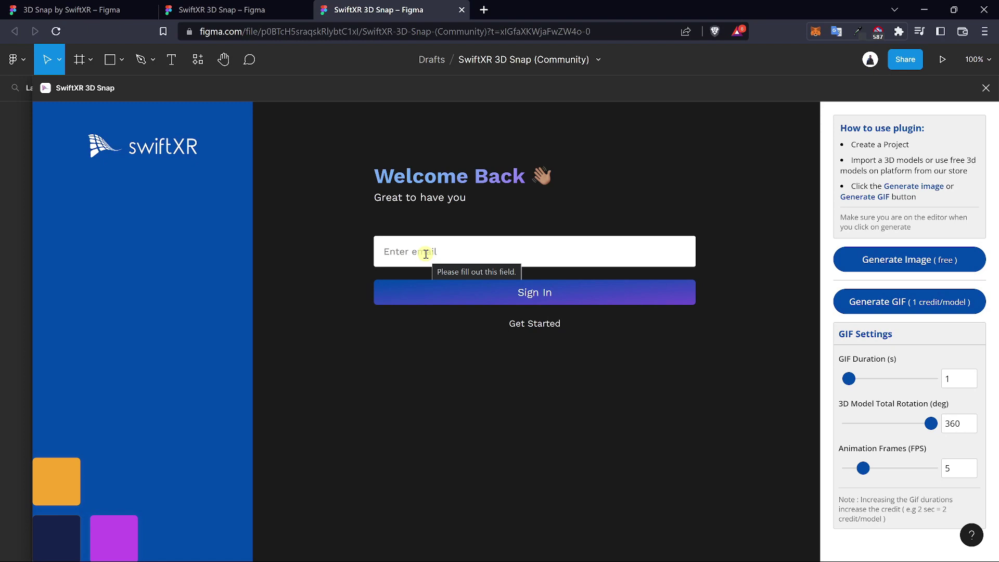
Sign in to the SwiftXR account via Get Started and Sign In.
click(533, 323)
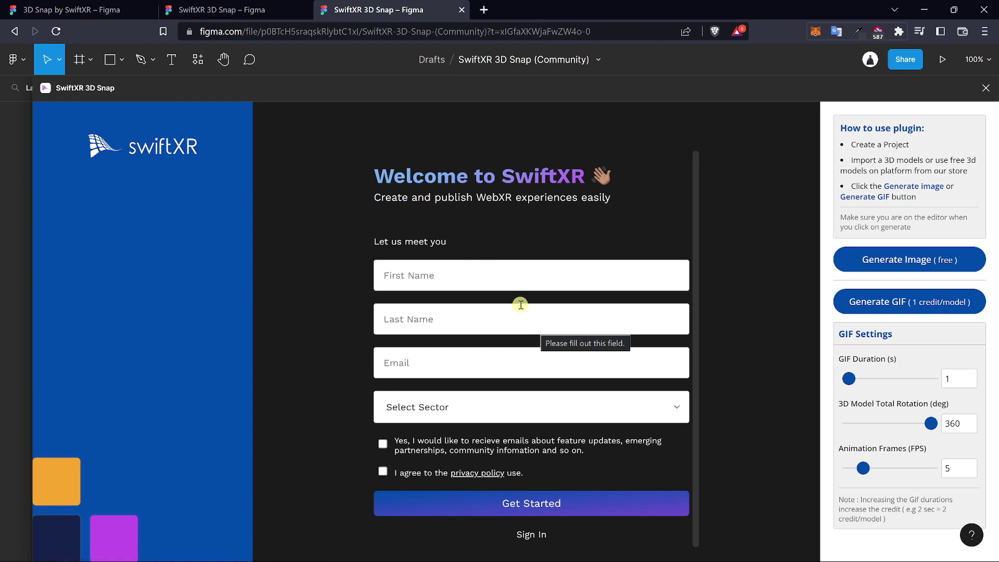
click(530, 533)
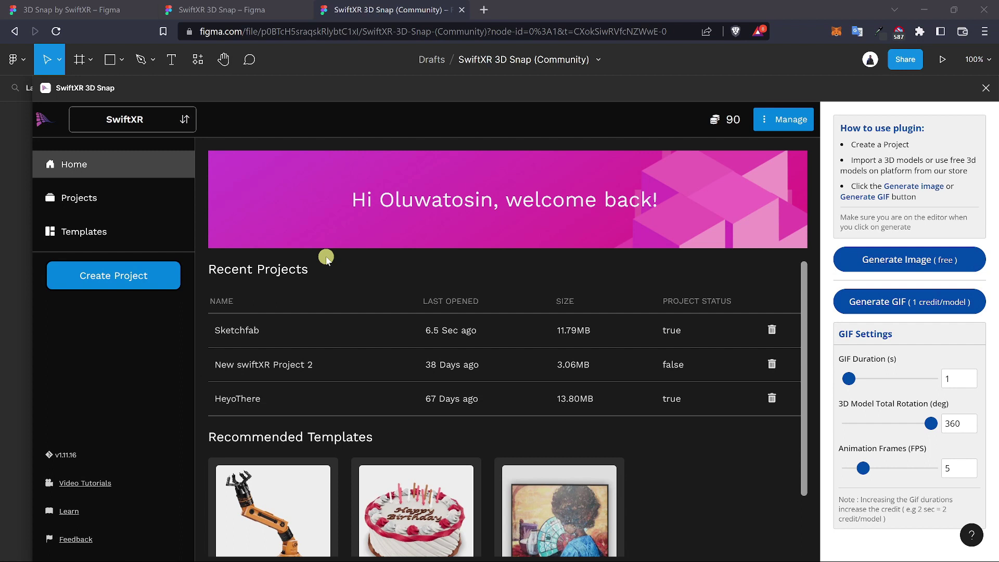
Create a SwiftXR project named 'FigmaSnap', replacing the default name.
click(163, 279)
drag(407, 189, 270, 190)
text(FigmaSnap)
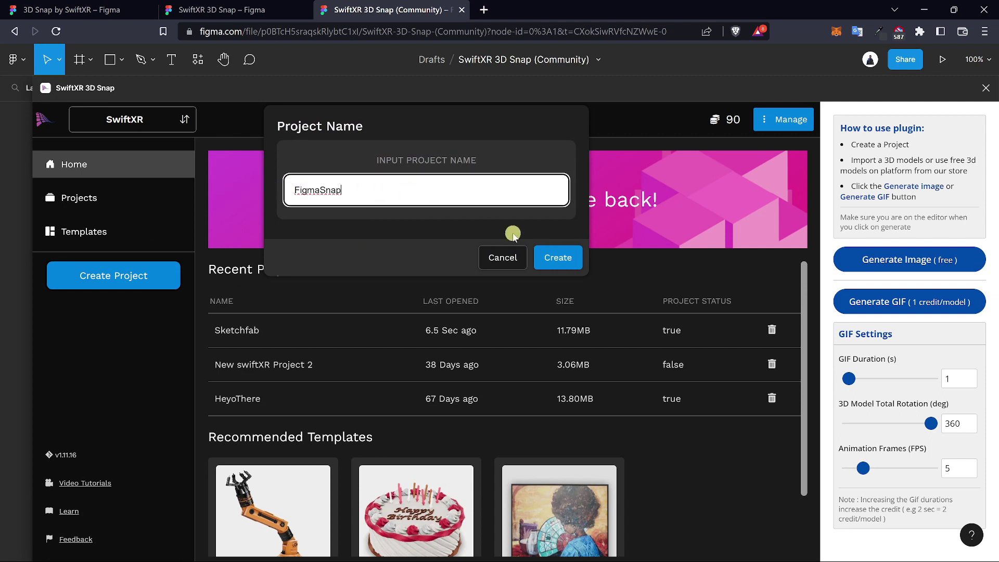
click(542, 252)
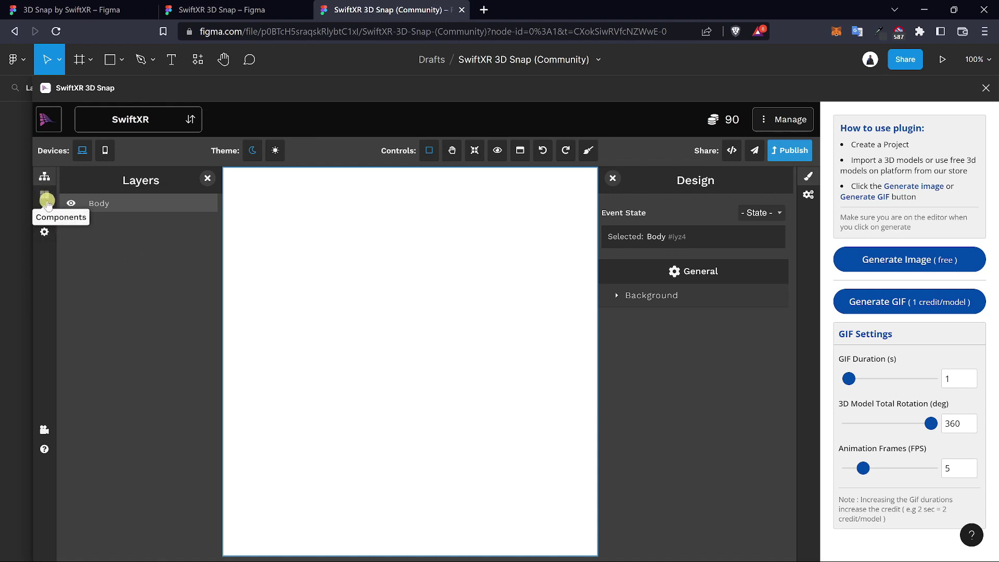
Drag a Sketchfab Model viewer from Components > Stores onto the canvas and choose the Zombie model.
click(45, 202)
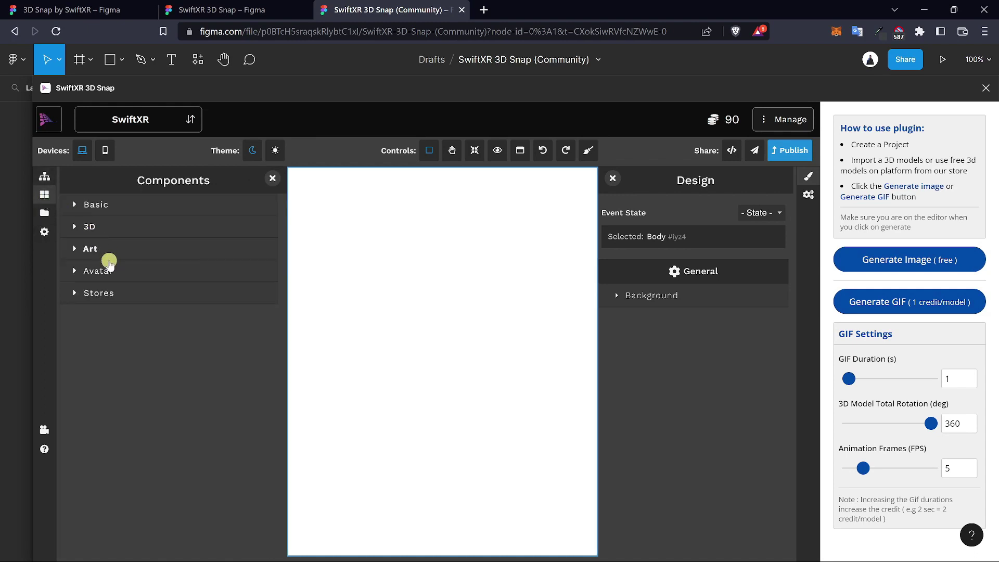
click(102, 293)
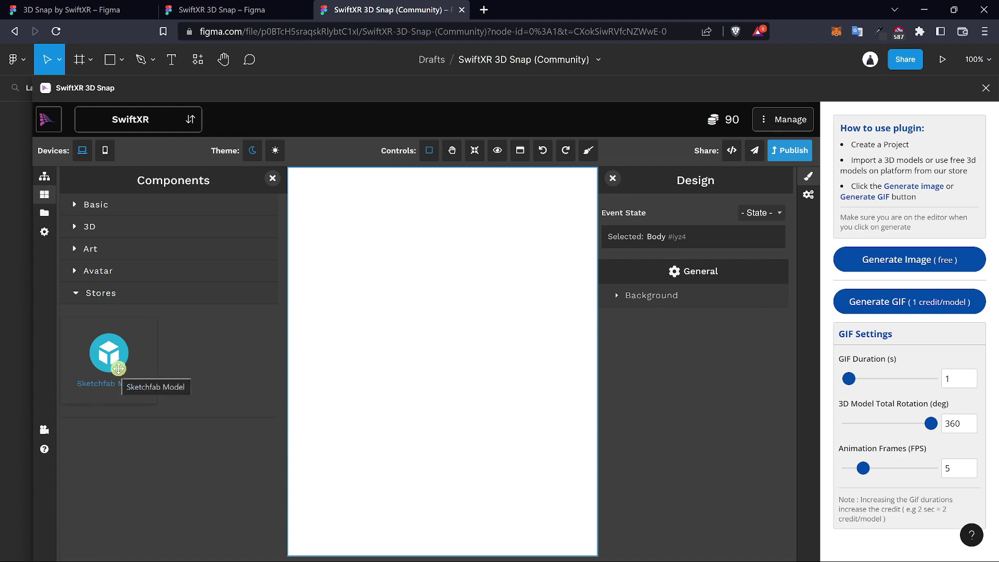
mouse_move(120, 364)
mouse_down()
mouse_move(186, 317)
mouse_move(351, 314)
mouse_move(394, 331)
mouse_move(400, 344)
mouse_up()
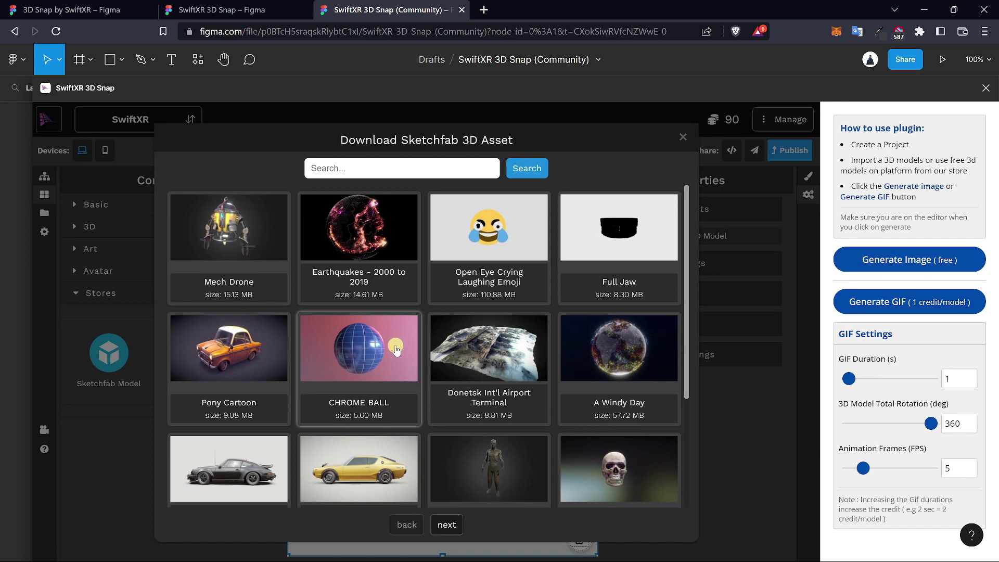
scroll(375, 347, down, 1)
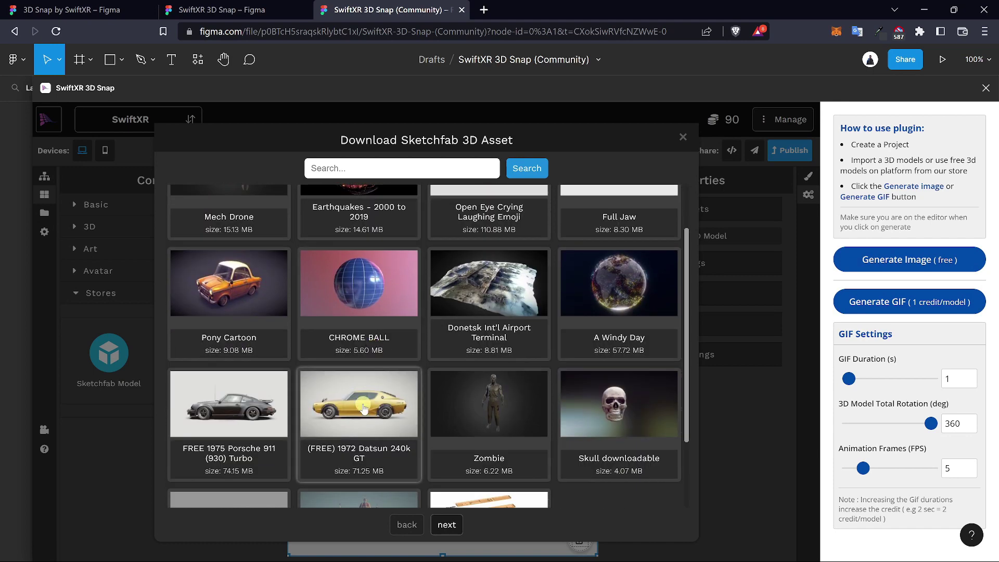
click(473, 398)
Download the Zombie model, turn it to face front, and generate a snapshot image.
click(549, 264)
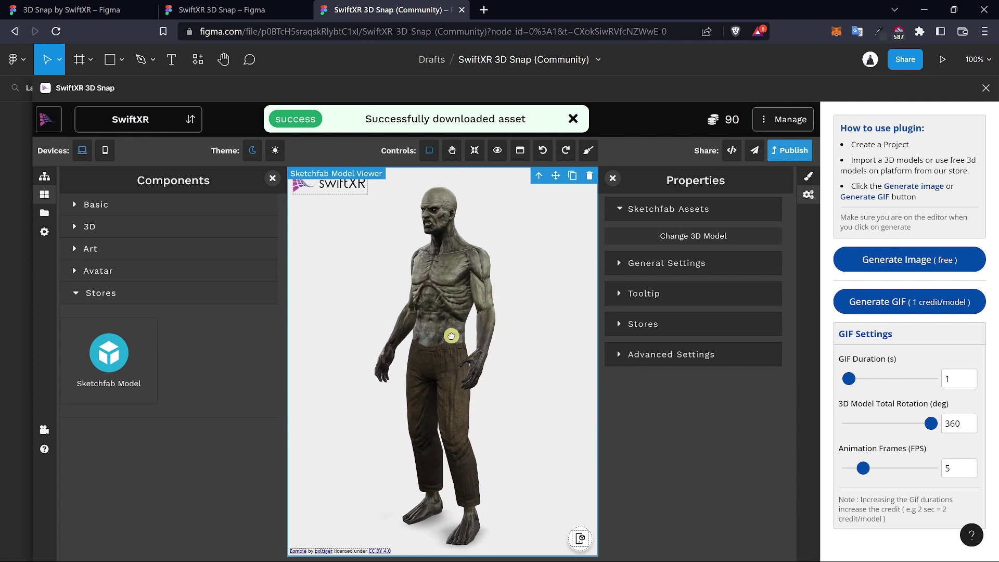
click(451, 336)
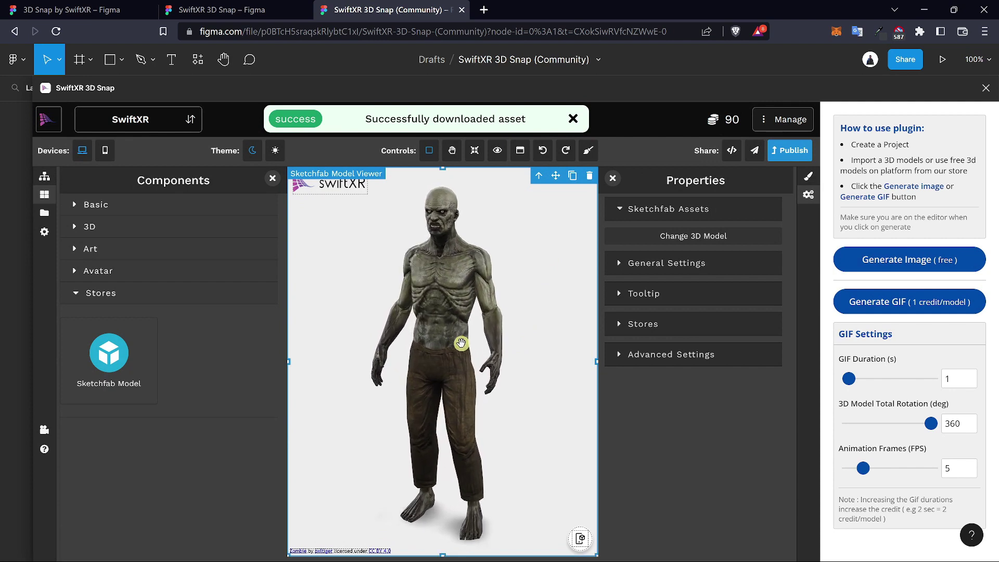
click(920, 260)
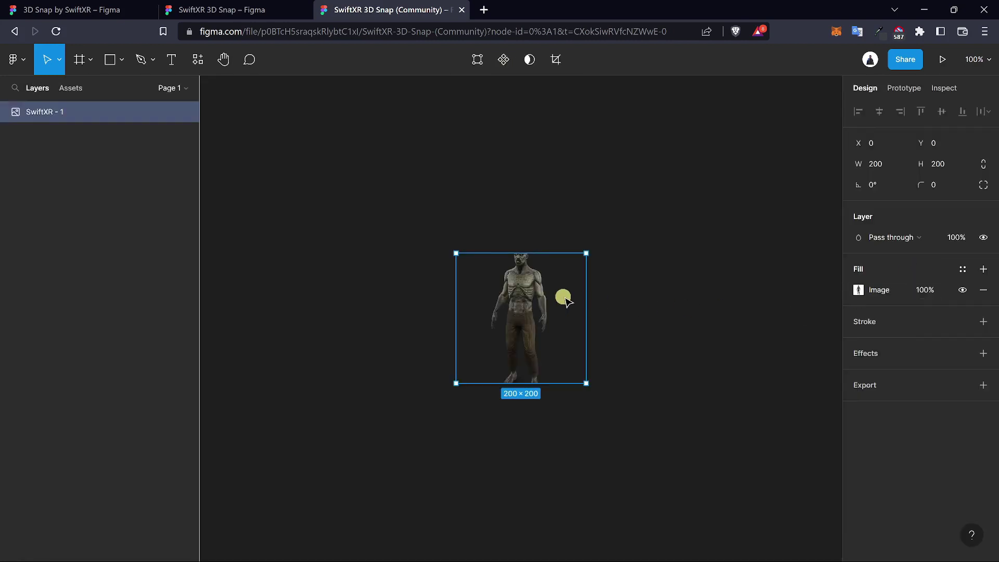
Stretch the SwiftXR - 1 zombie image to 200 × 335 and nudge it slightly up.
drag(538, 254, 551, 165)
scroll(541, 367, up, 3)
drag(541, 367, 556, 351)
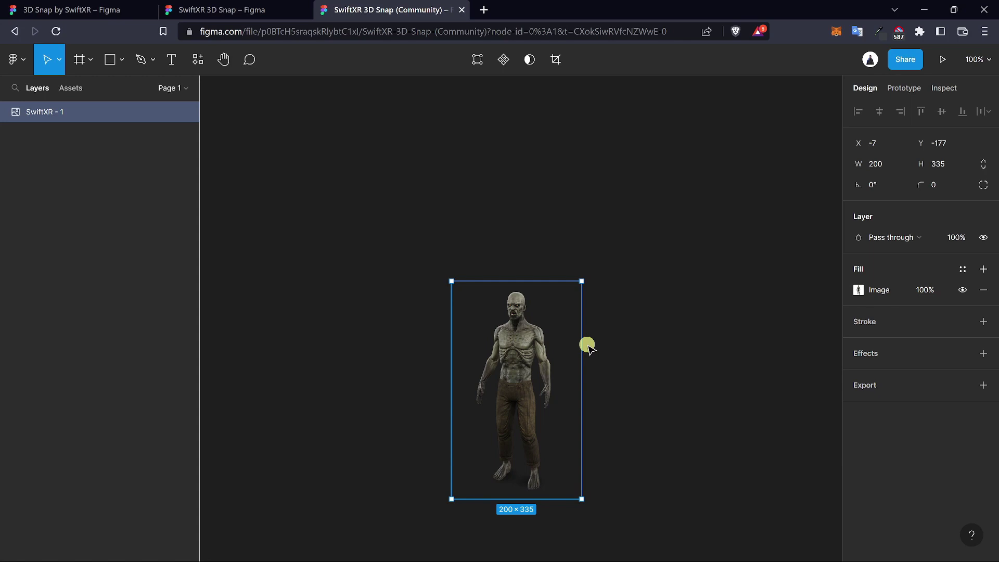
In the '3D Snap by SwiftXR' file, run SwiftXR 3D Snap from the main menu's Plugins list.
click(104, 9)
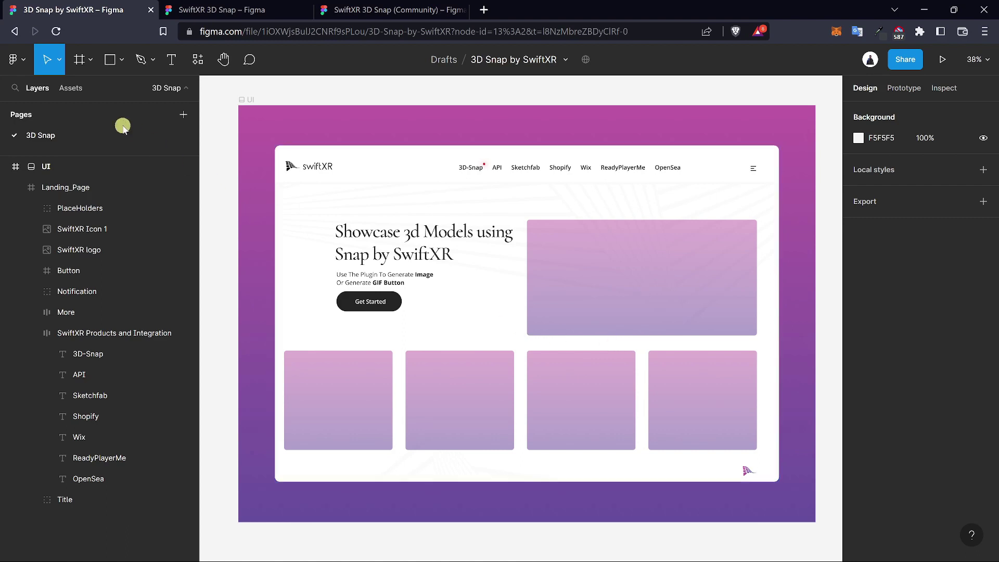
click(14, 59)
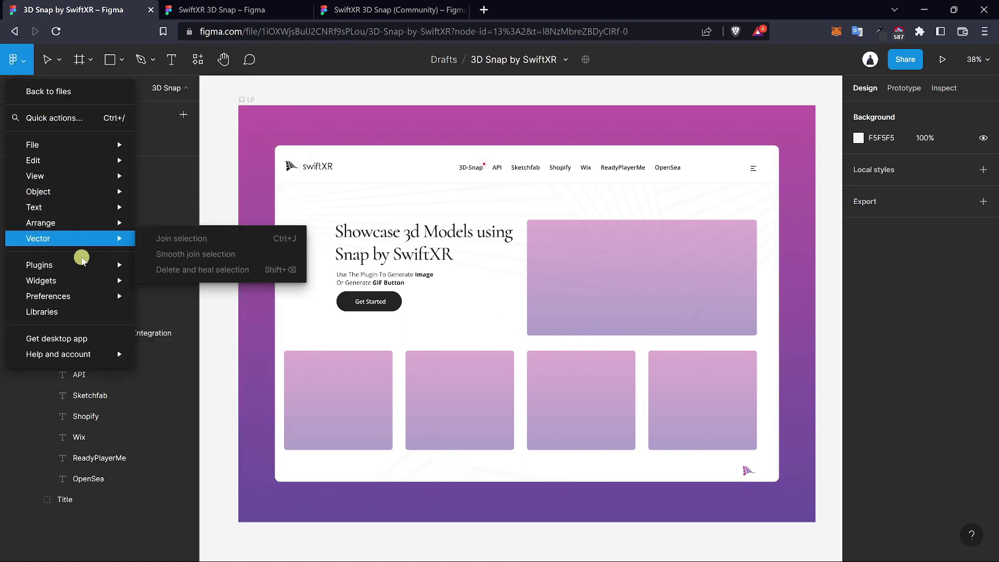
mouse_move(84, 260)
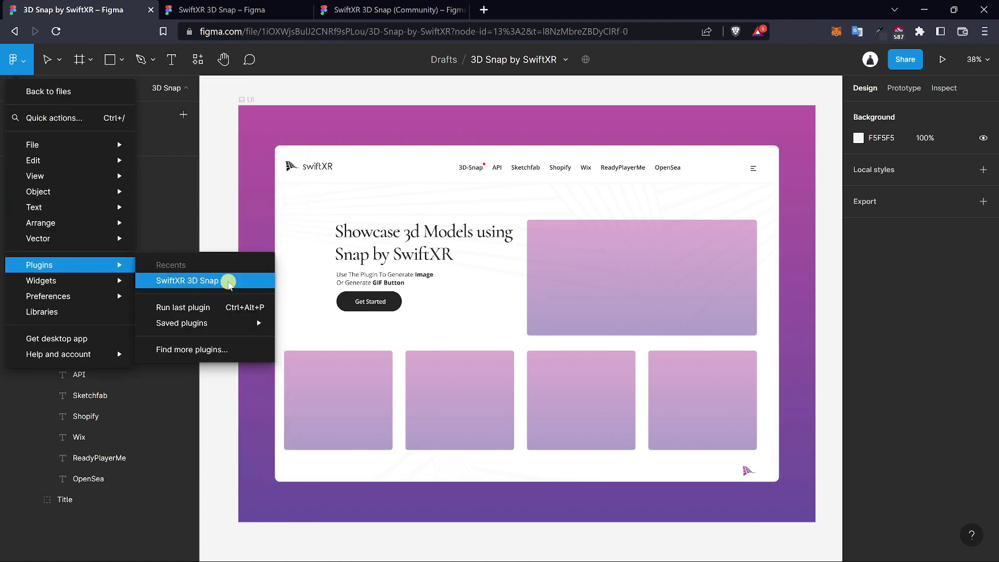
click(229, 281)
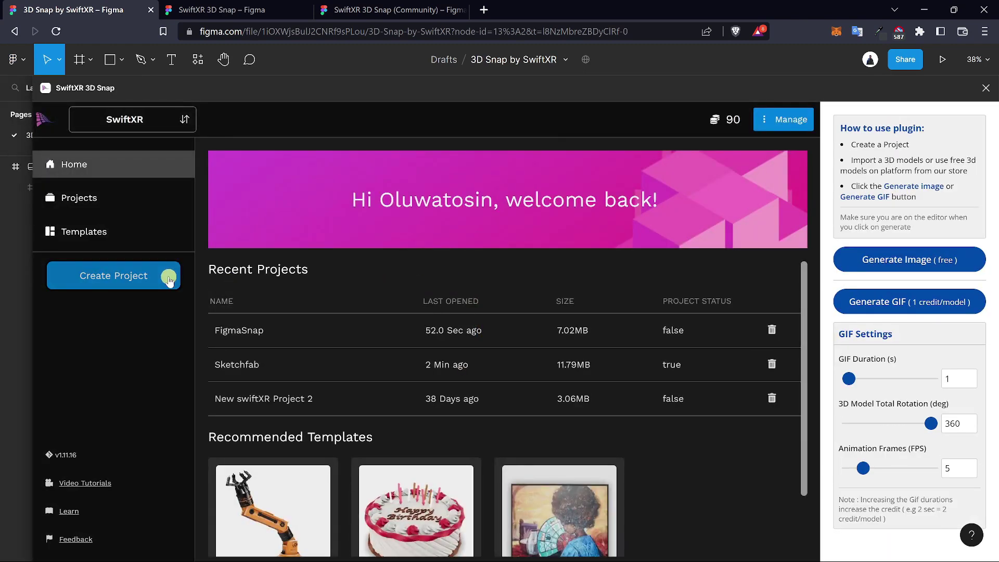
Create a SwiftXR project named 'CarShowcase' and skip the layers tour.
click(169, 279)
drag(410, 191, 260, 190)
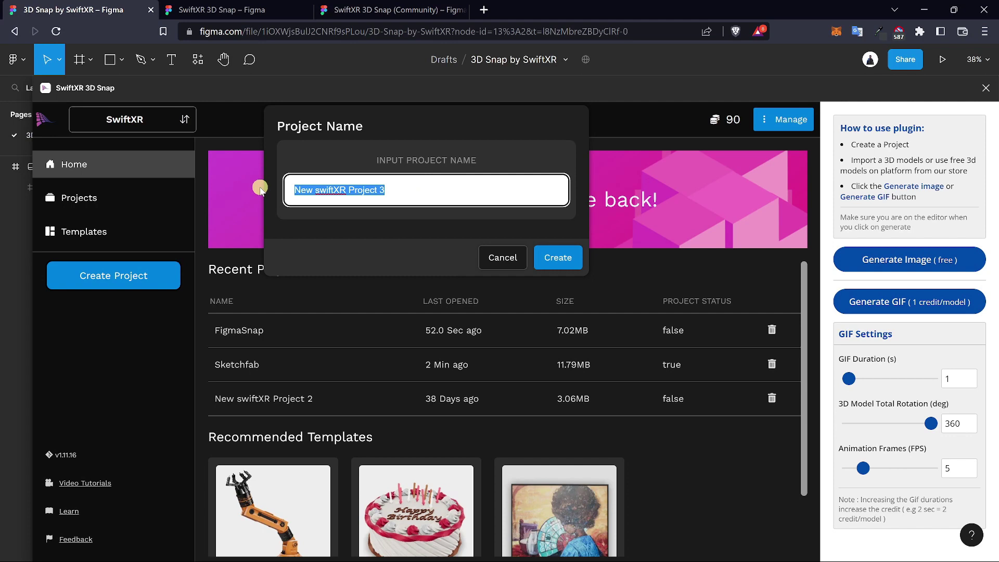
text(CarShowcase)
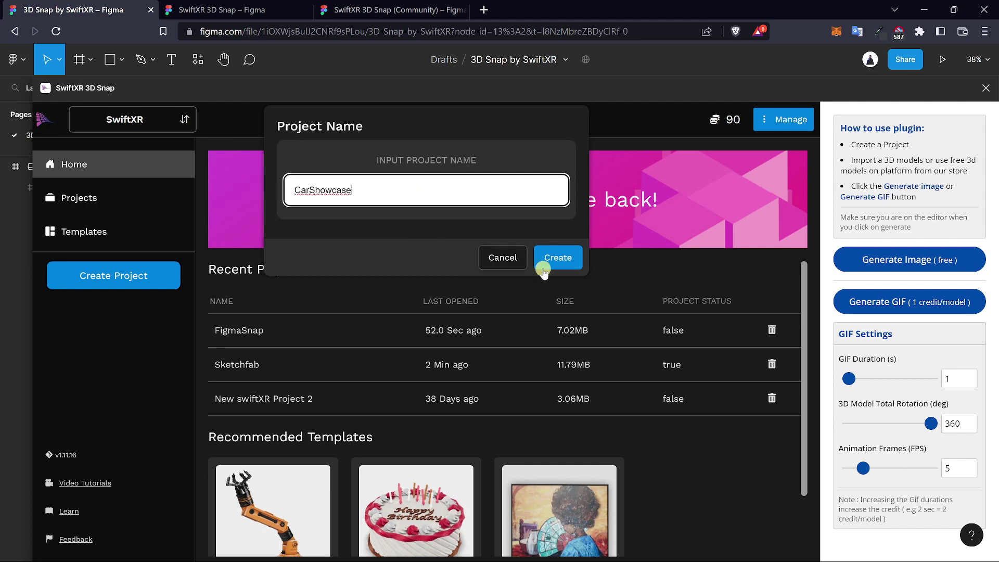
click(556, 258)
click(123, 265)
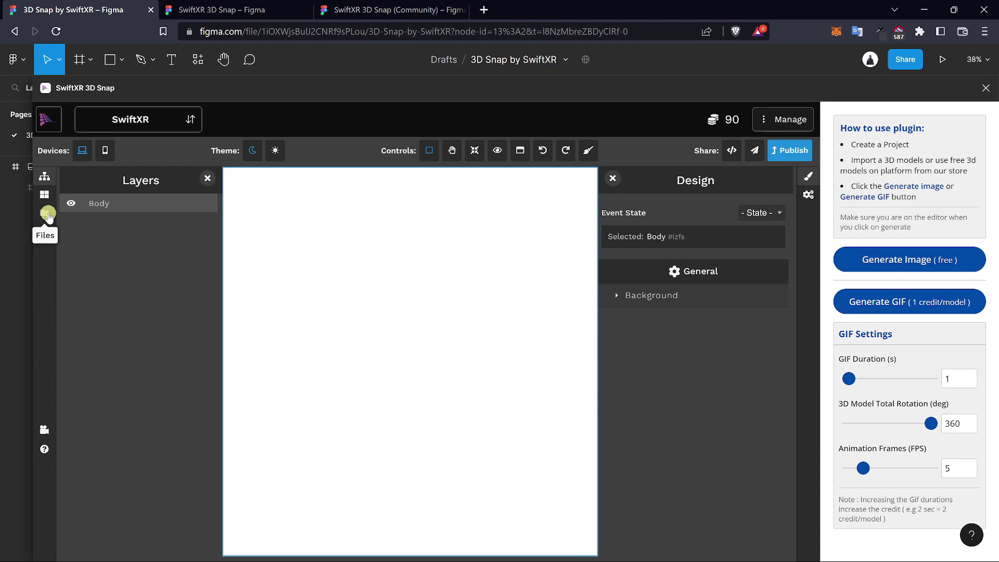
Drag a Sketchfab Model viewer from Components > Stores onto the CarShowcase canvas.
click(47, 214)
click(44, 194)
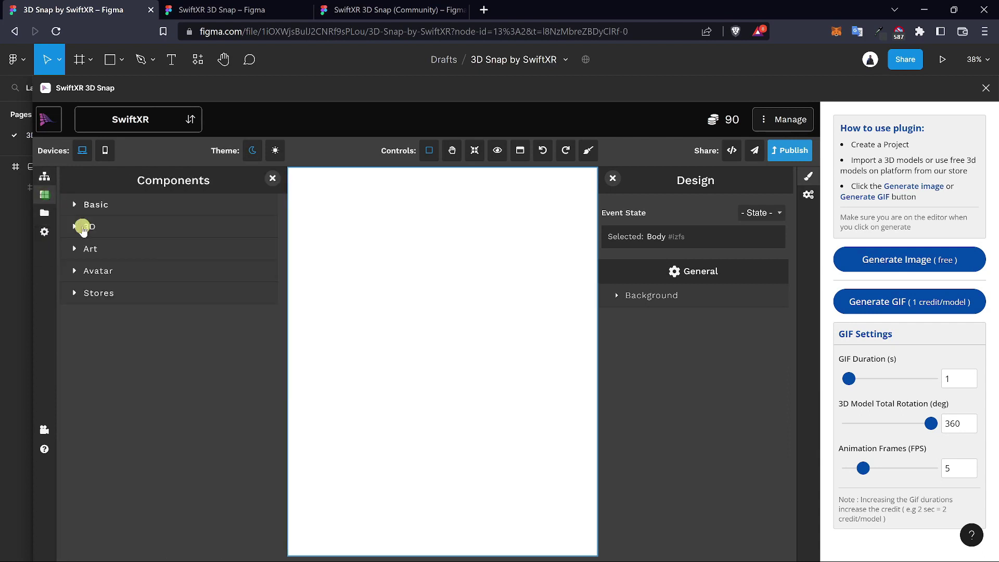
click(126, 294)
mouse_move(109, 354)
mouse_down()
mouse_move(558, 338)
mouse_move(495, 361)
mouse_up()
Search Sketchfab for 'Animated Car' and download the McLaren Senna model into the viewer.
click(439, 164)
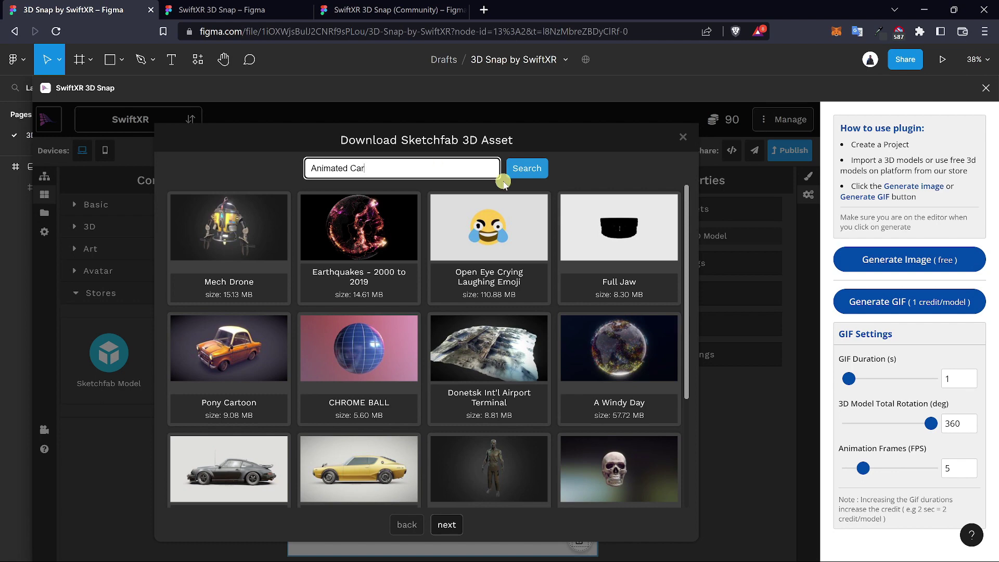
text(Animated Car)
click(526, 168)
scroll(238, 409, down, 2)
click(238, 410)
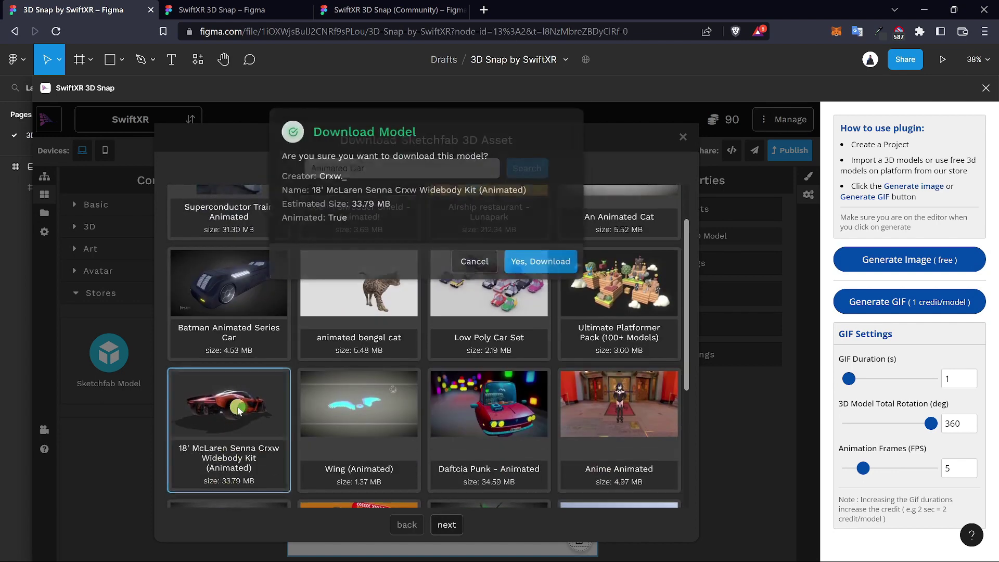
click(550, 270)
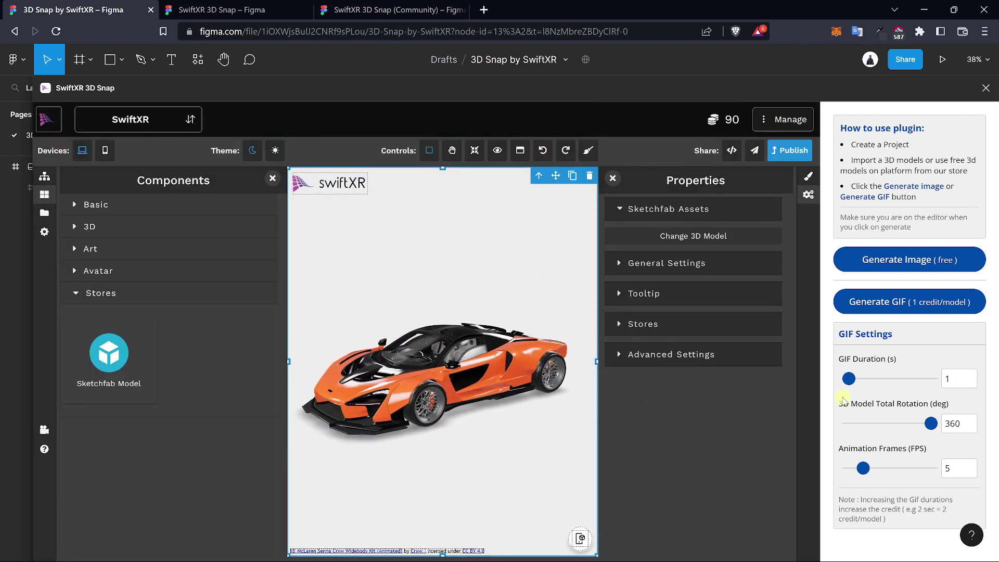
Set the GIF Duration slider to 5 seconds and generate the animated car GIF.
click(848, 379)
drag(849, 382, 883, 384)
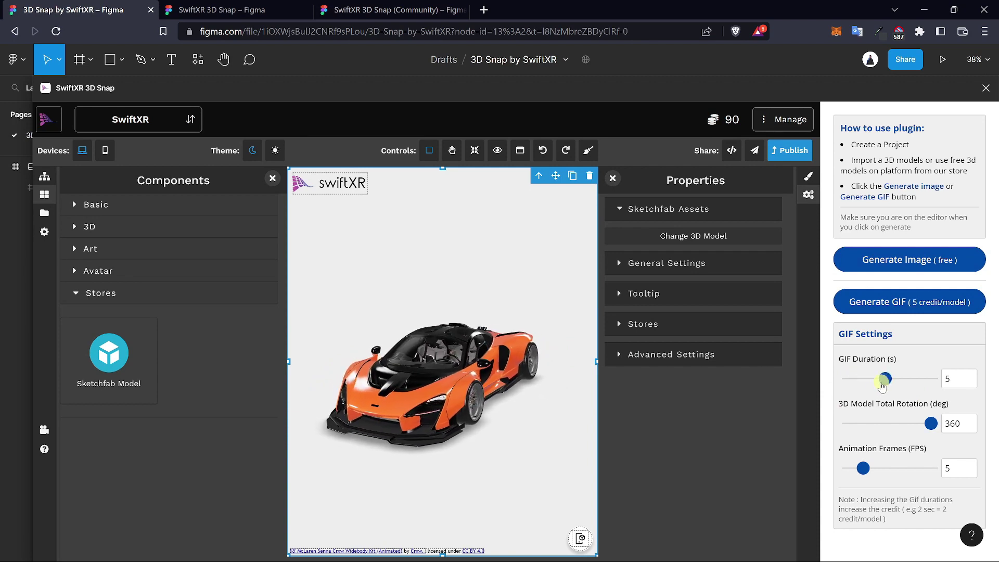
click(893, 314)
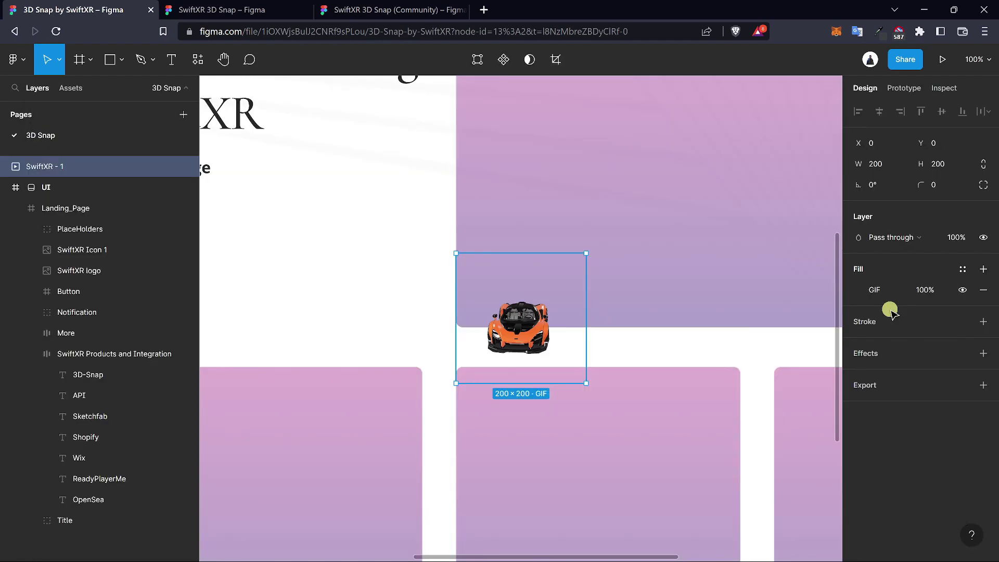
Move the car GIF into the large pink placeholder and enlarge it to 312×312.
scroll(598, 292, down, 2)
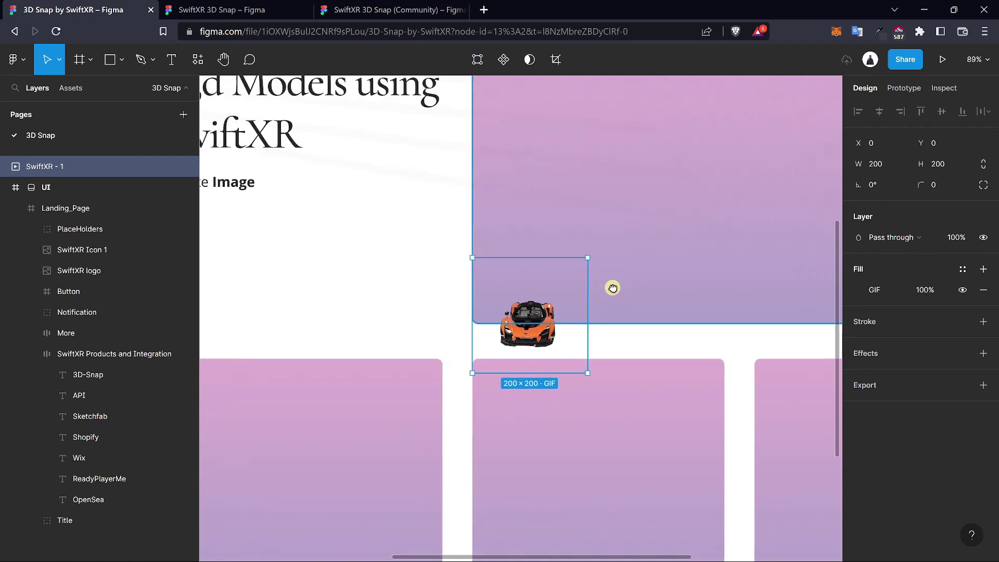
drag(598, 292, 411, 391)
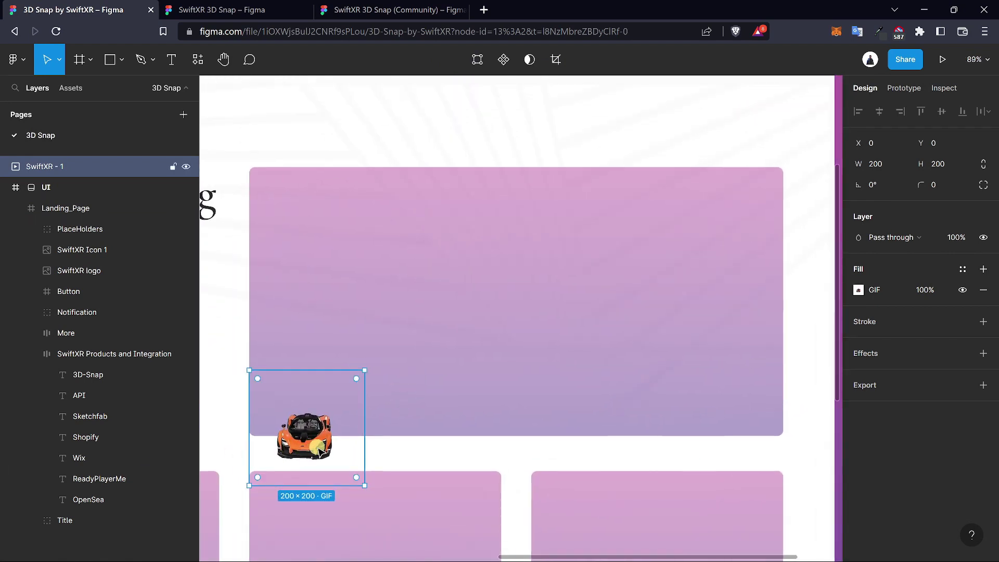
drag(310, 446, 527, 327)
drag(574, 352, 518, 332)
Preview the GIF from its fill settings and resize the frame to 586×474.
click(859, 289)
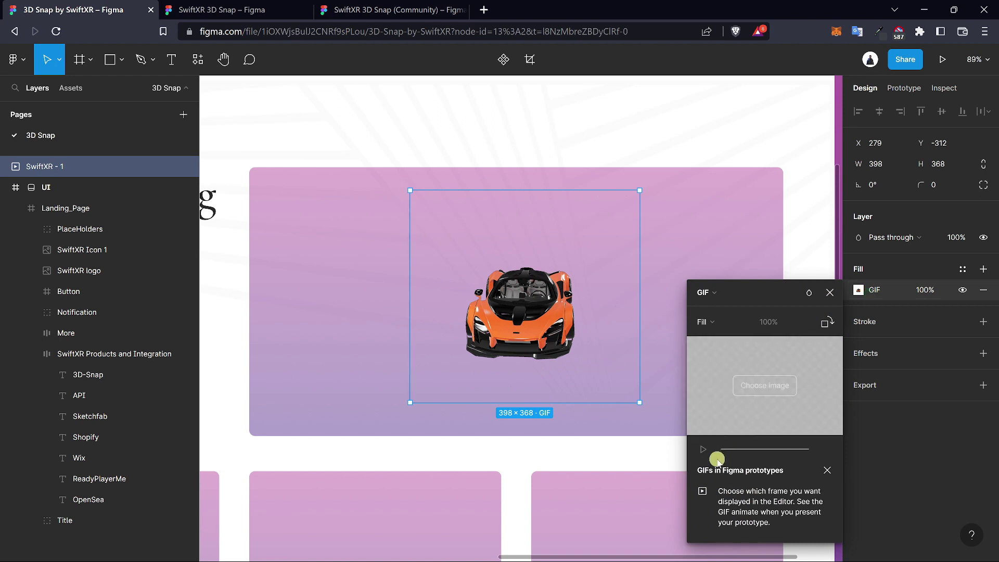
click(702, 449)
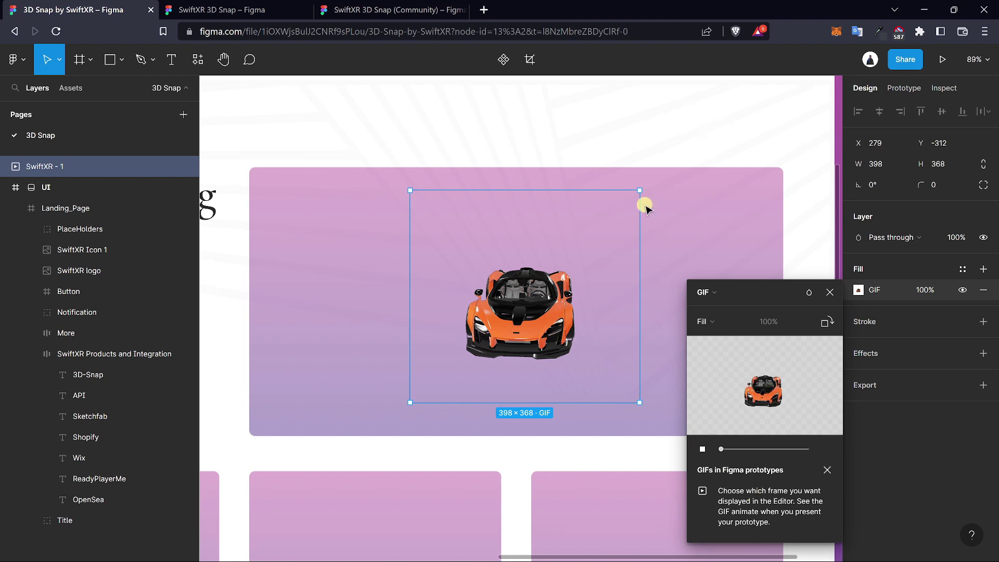
drag(639, 402, 747, 463)
scroll(612, 376, down, 3)
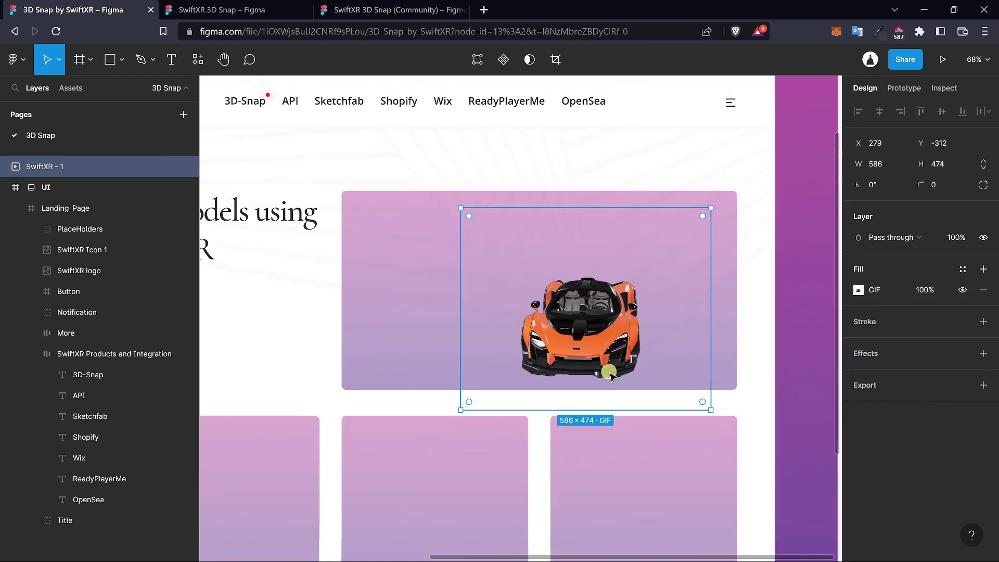
scroll(613, 375, down, 4)
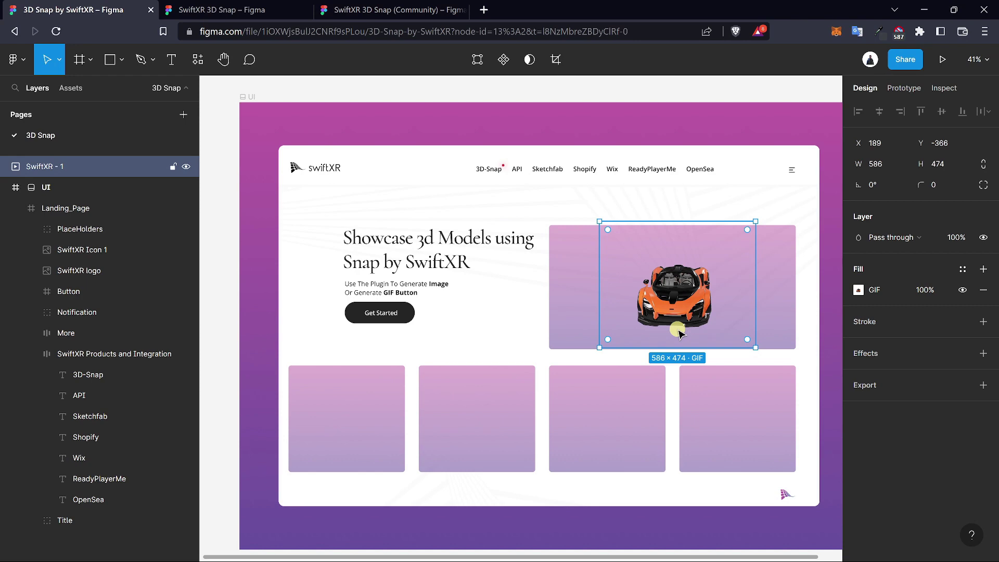
Launch SwiftXR 3D Snap, select Body, and confirm Empty Canvas to remove the McLaren viewer.
click(13, 59)
mouse_move(99, 263)
click(206, 279)
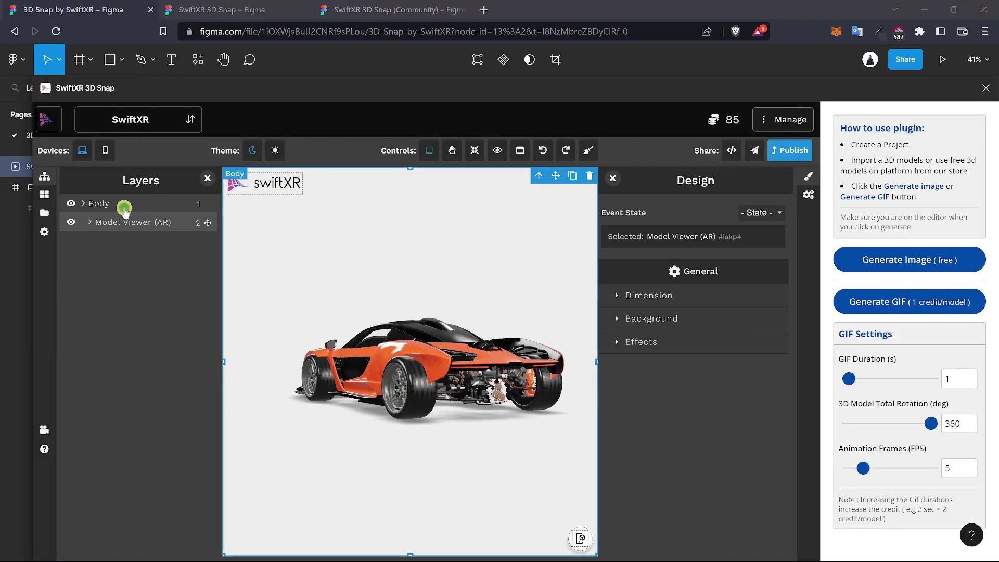
click(125, 205)
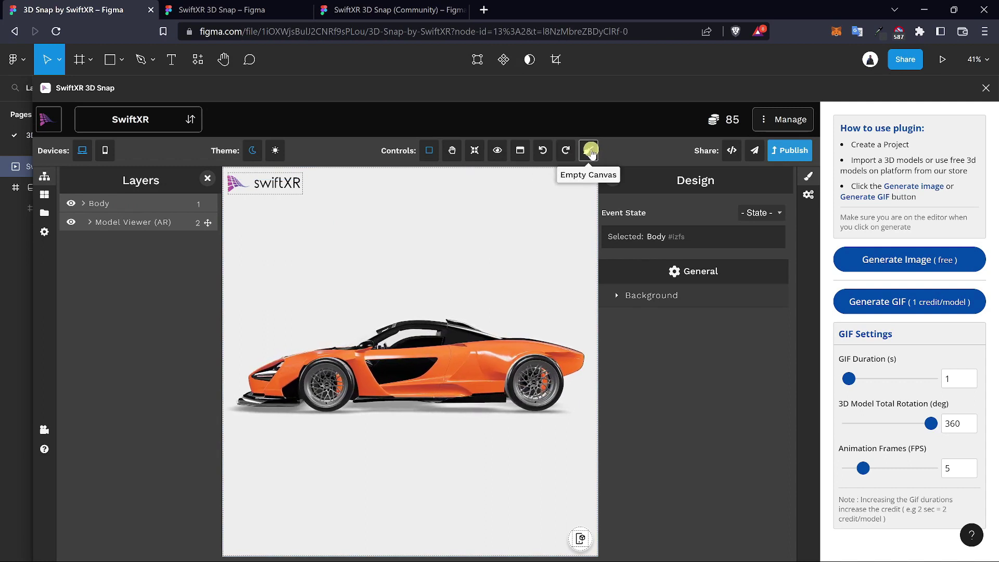
click(592, 150)
click(549, 194)
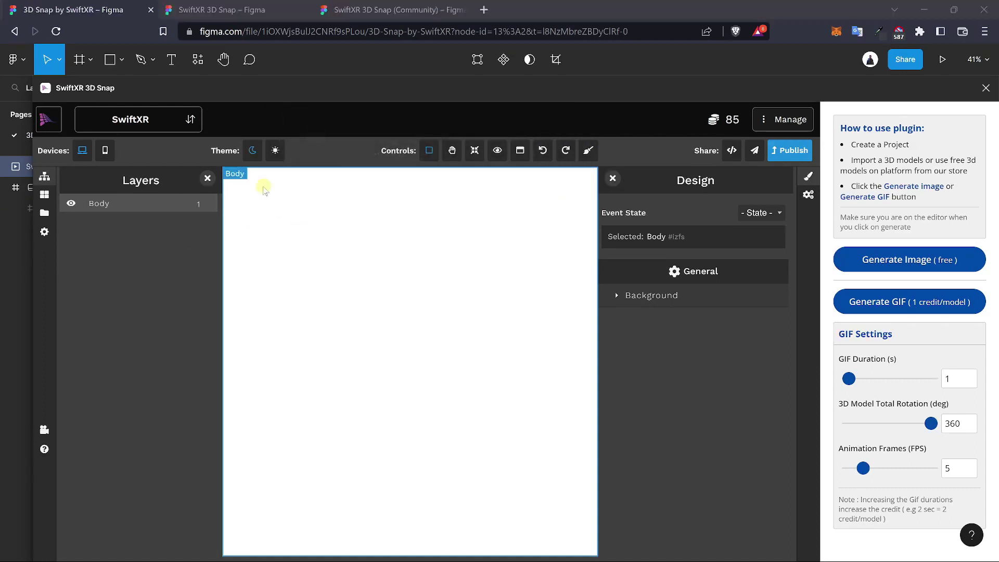
Add a 2 Columns row to the top of the plugin canvas and select its Row layer.
click(46, 195)
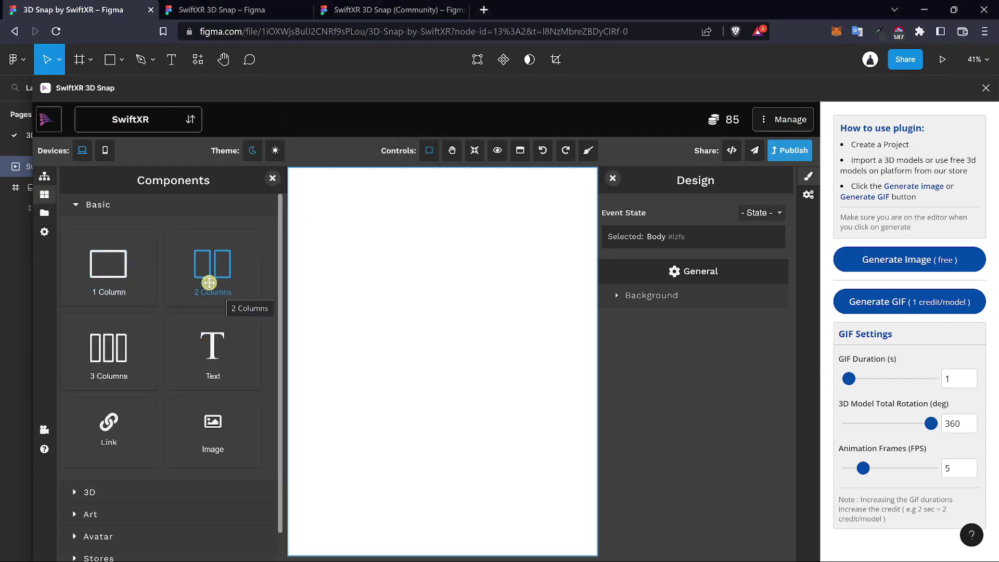
drag(208, 281, 370, 283)
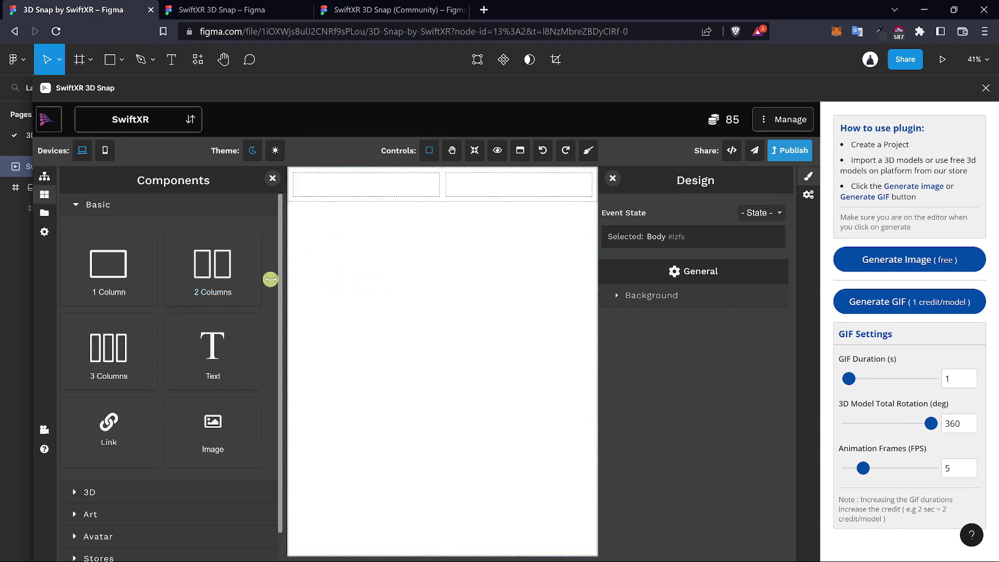
click(47, 177)
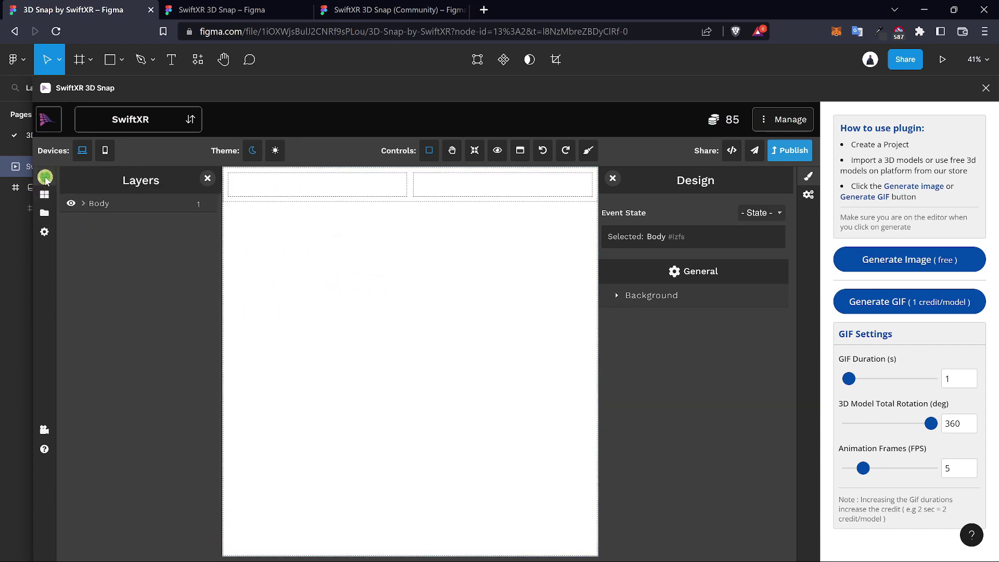
click(84, 205)
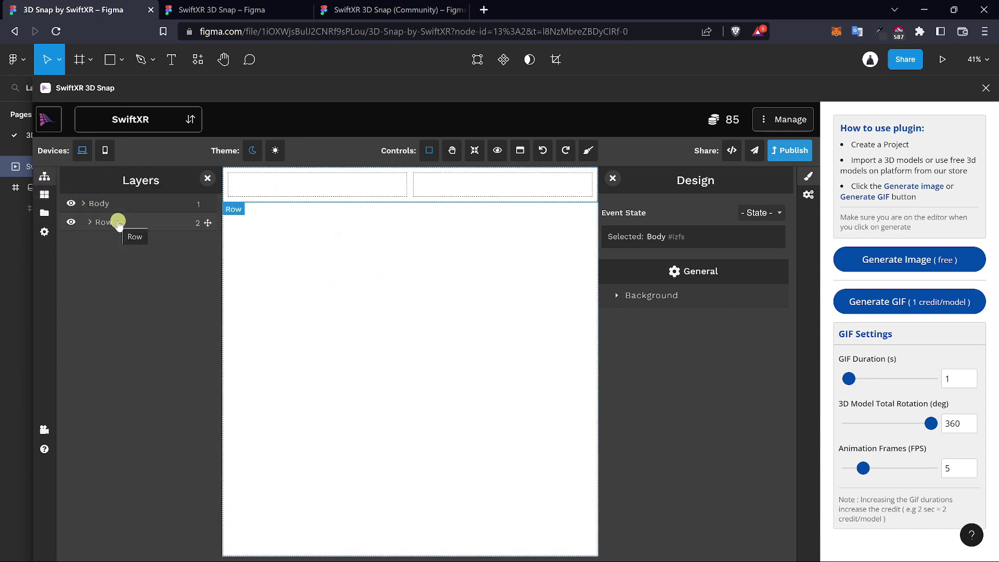
click(118, 222)
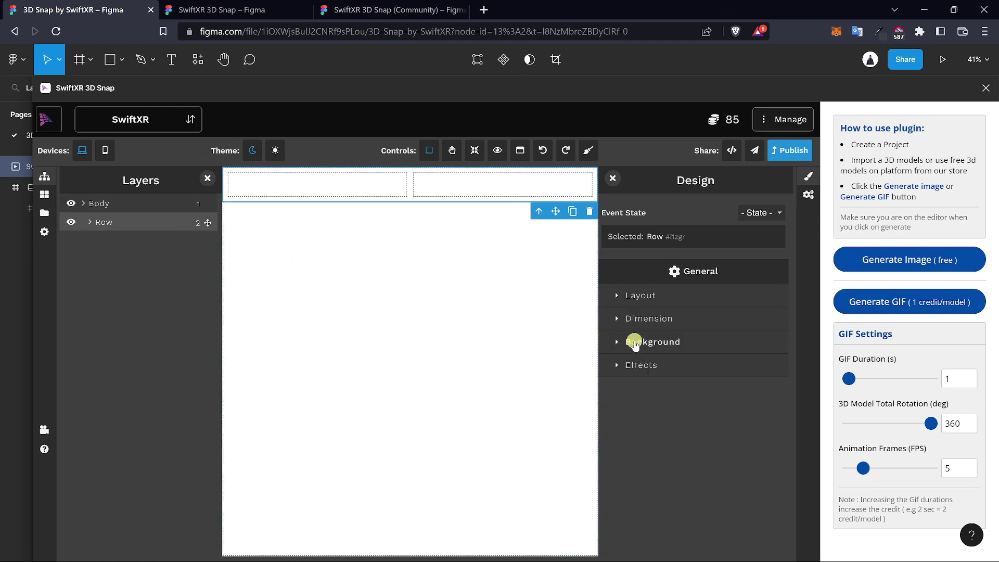
Set the Row height to 100 vh and pick the McLaren model from the Files panel.
click(653, 320)
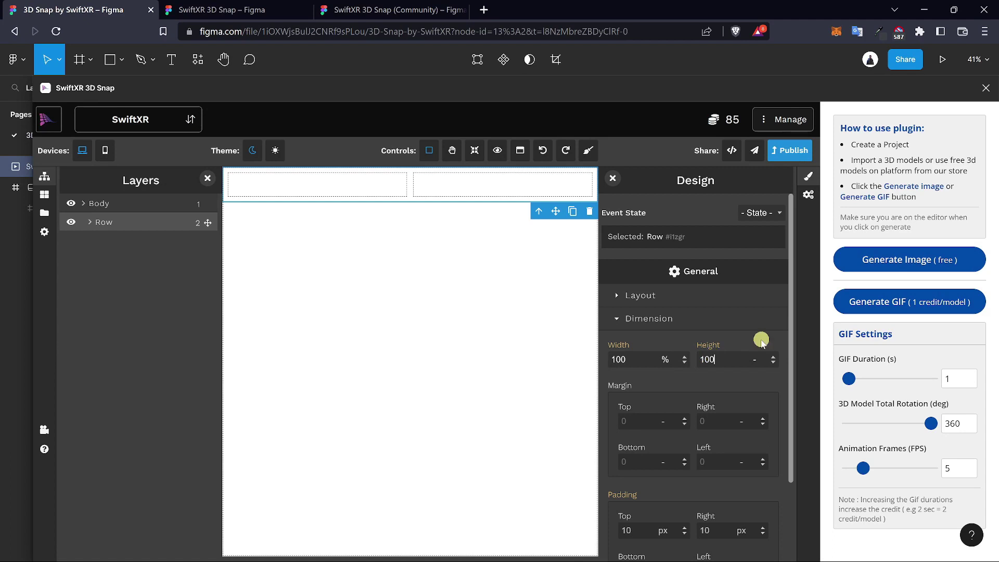
click(755, 359)
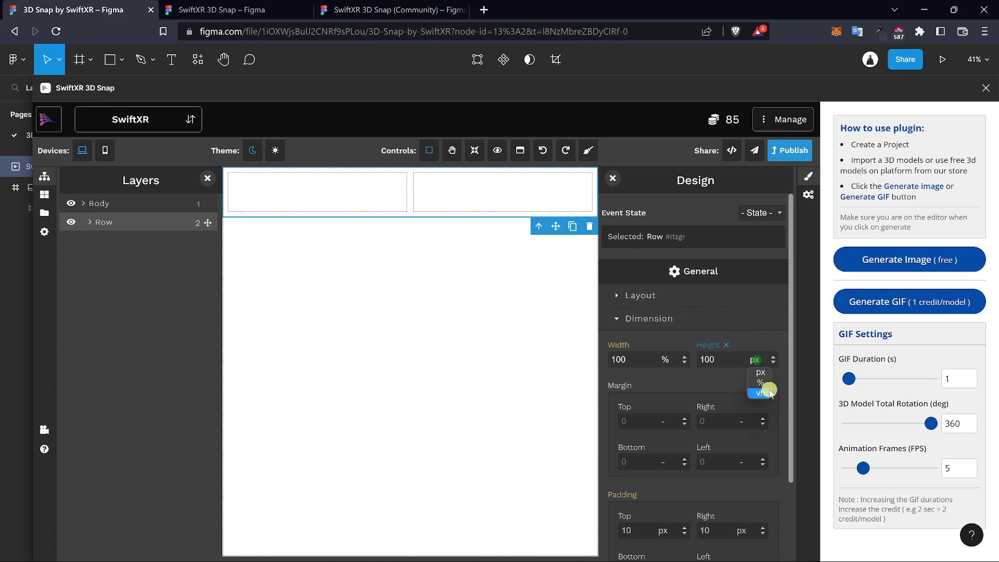
click(761, 392)
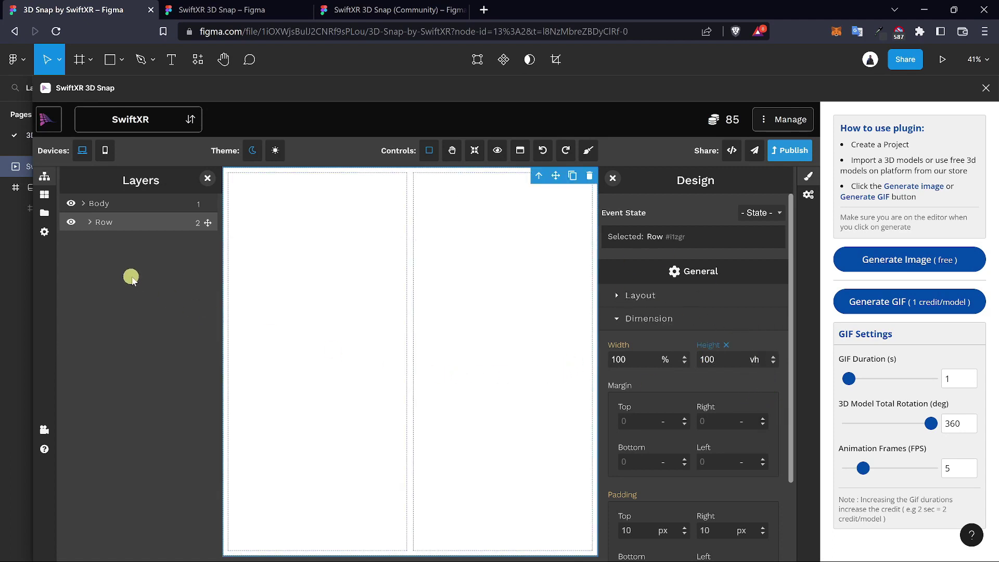
click(48, 217)
click(76, 279)
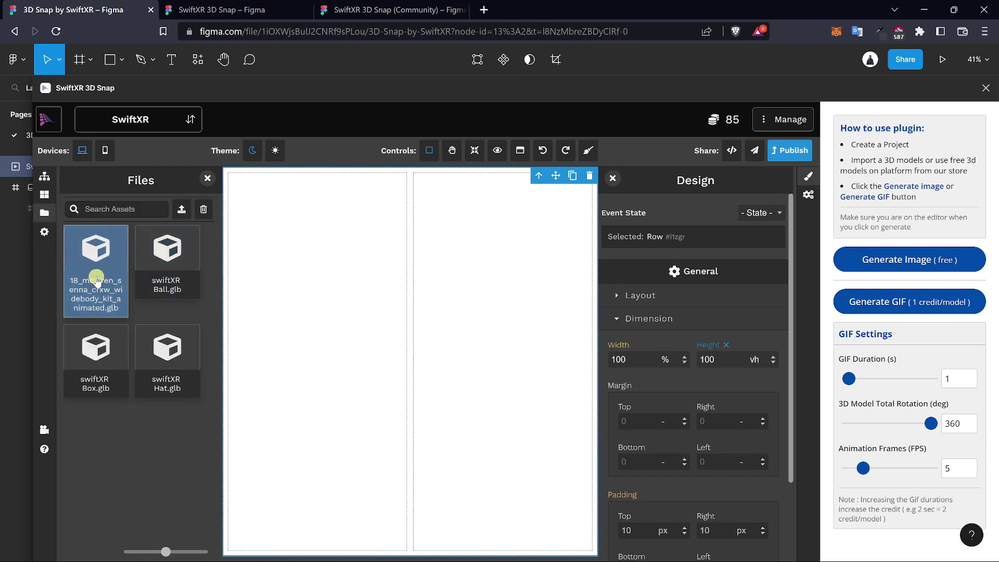
Place the McLaren .glb model into all four blocks of the 2×2 grid.
drag(102, 278, 285, 255)
drag(113, 279, 489, 284)
drag(89, 263, 301, 554)
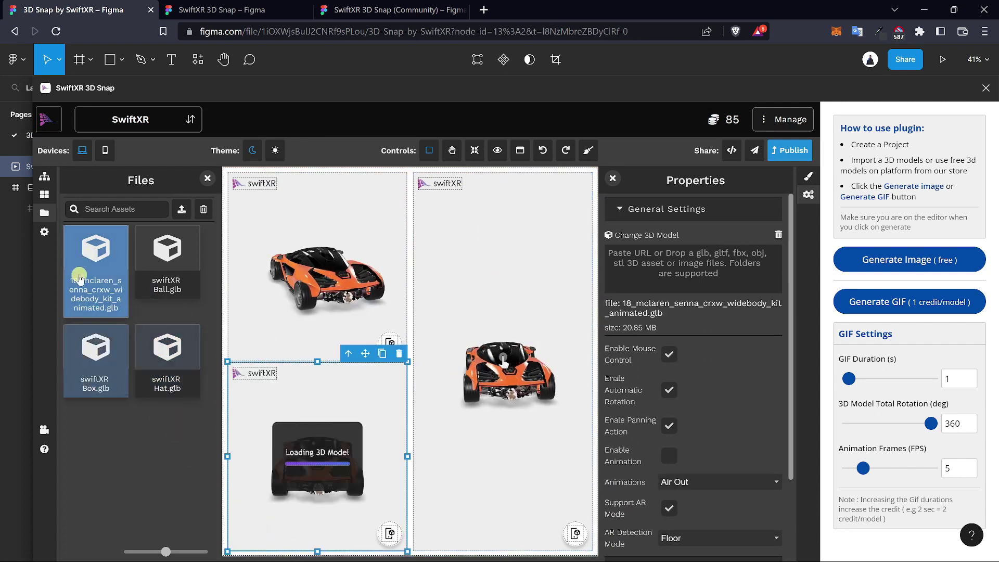
drag(79, 275, 435, 553)
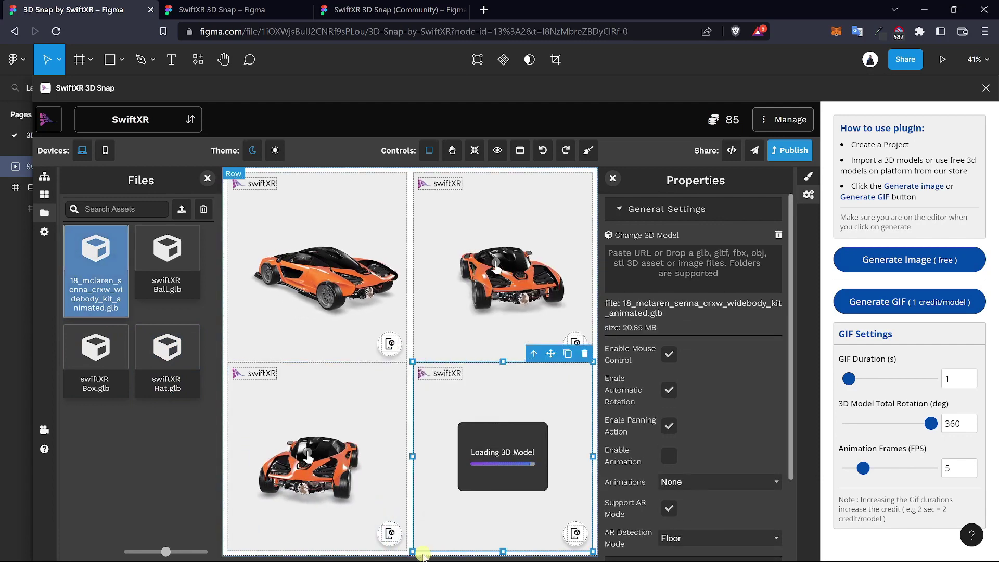
Turn off Enable Automatic Rotation and Enable Panning Action for the top-left car viewer.
click(307, 531)
click(322, 247)
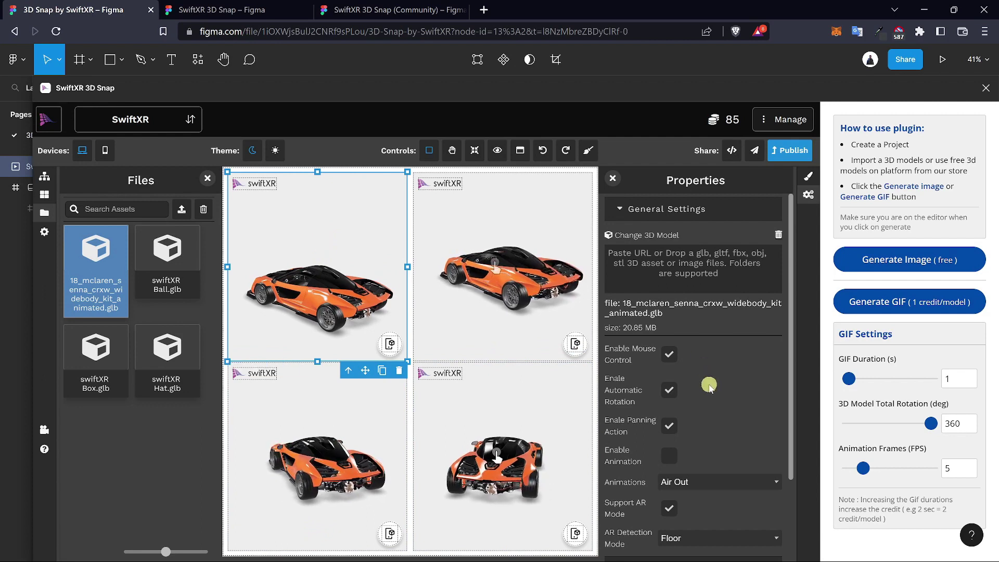
click(669, 389)
click(666, 428)
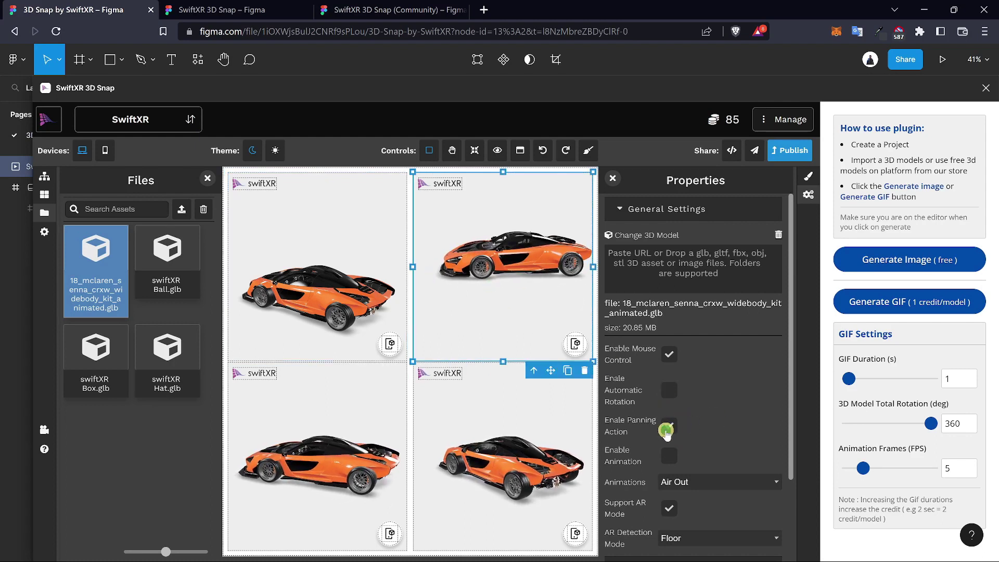
click(670, 454)
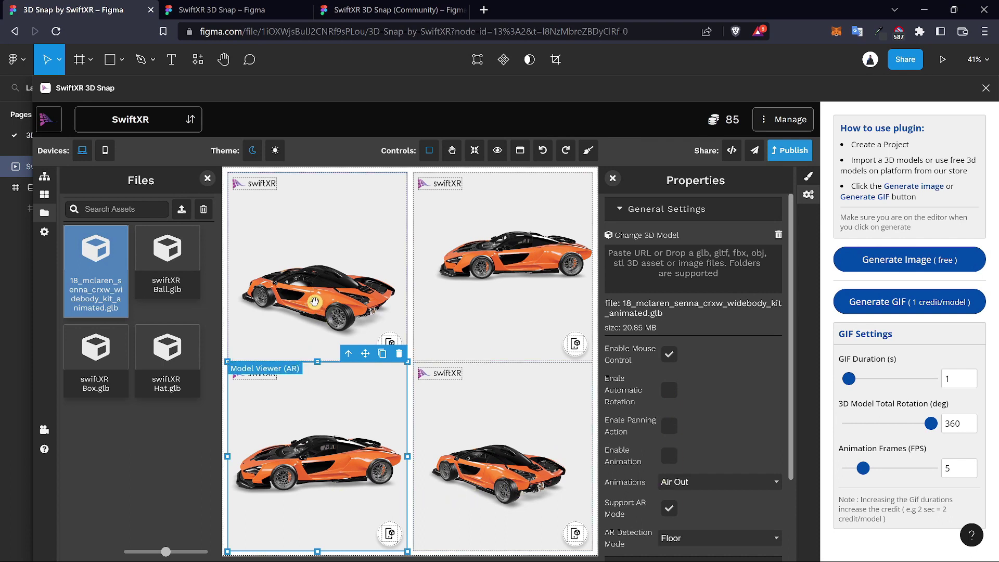
Orbit the four cars to front, rear, top and side views, then generate images.
drag(314, 302, 372, 295)
drag(468, 262, 419, 280)
mouse_move(323, 448)
mouse_down()
mouse_move(296, 452)
mouse_move(347, 446)
mouse_move(330, 424)
mouse_move(322, 442)
mouse_up()
drag(500, 468, 562, 481)
click(922, 260)
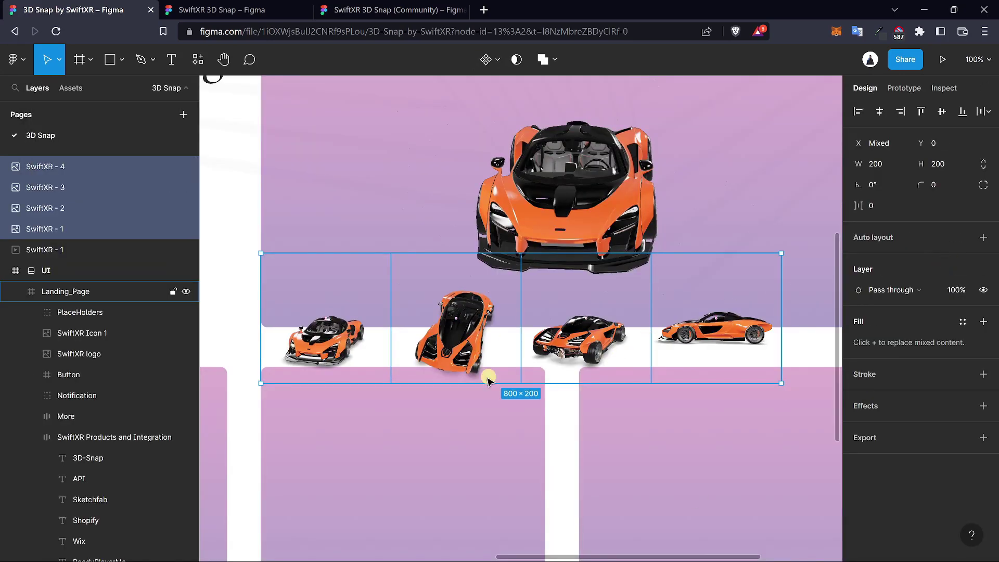
Move the four car images onto the lower cards, scale them to 446 px with 100 spacing.
scroll(518, 351, down, 5)
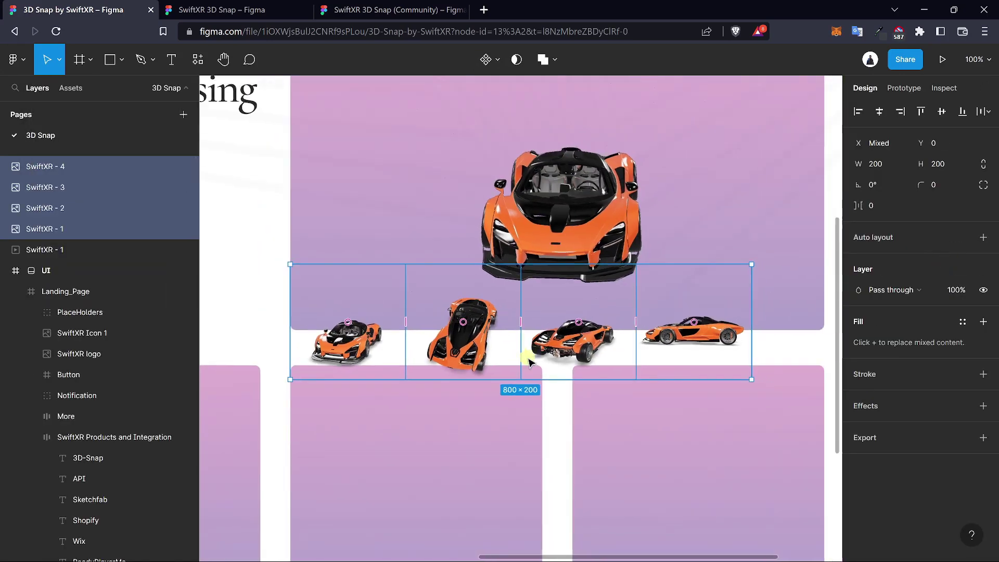
scroll(452, 365, down, 1)
scroll(384, 314, left, 3)
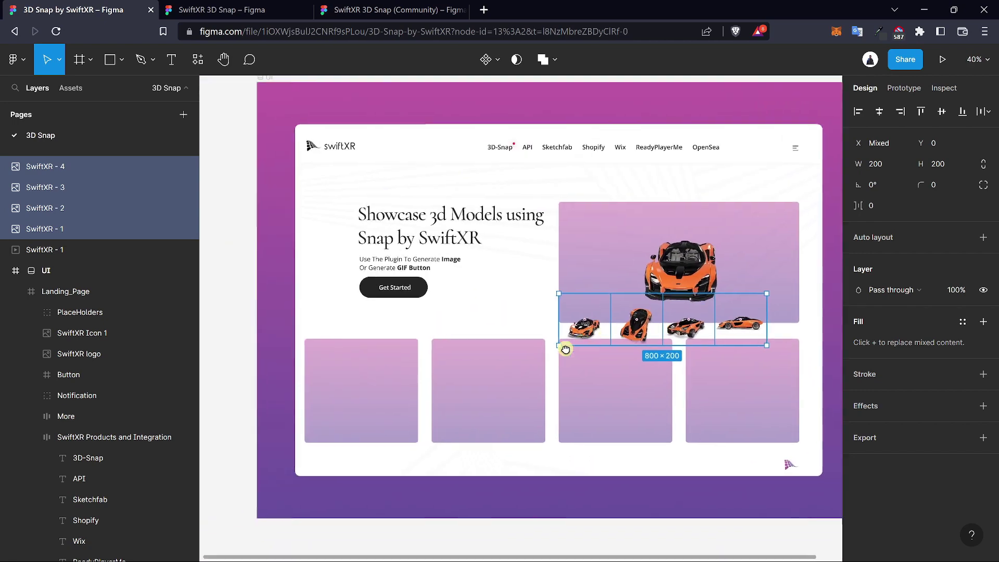
drag(726, 333, 584, 408)
drag(695, 411, 739, 446)
drag(517, 389, 535, 387)
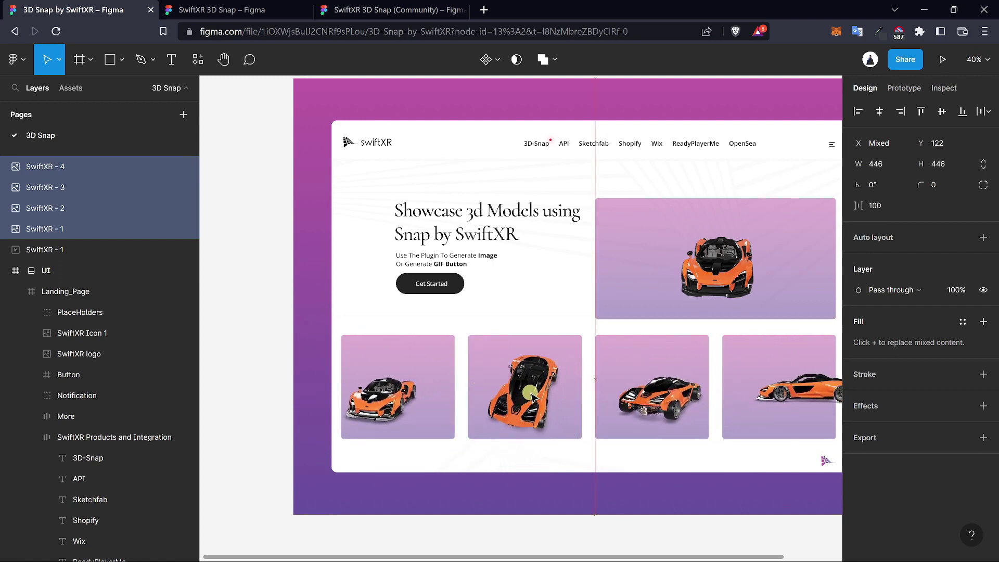
Nudge the third and fourth car images into place on their cards.
click(650, 388)
drag(650, 387, 631, 387)
drag(791, 390, 762, 390)
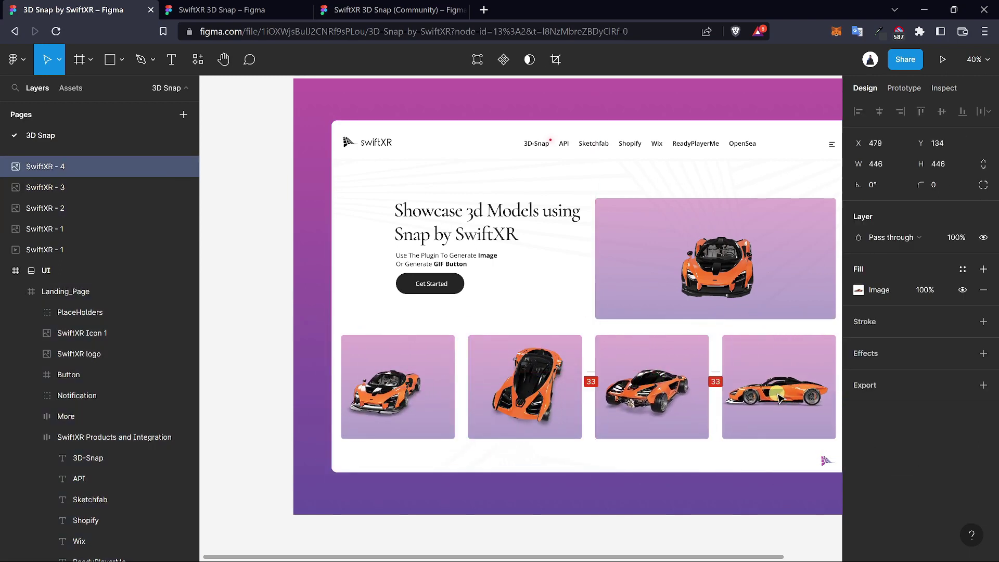
click(550, 385)
Select all five car layers and move them into the Landing_Page frame.
scroll(550, 385, down, 3)
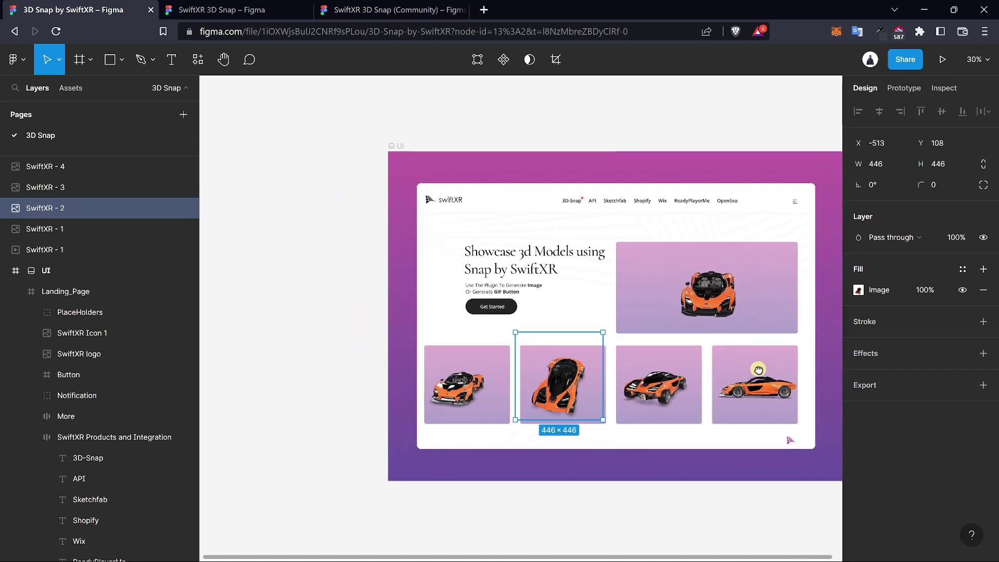
click(527, 354)
click(99, 167)
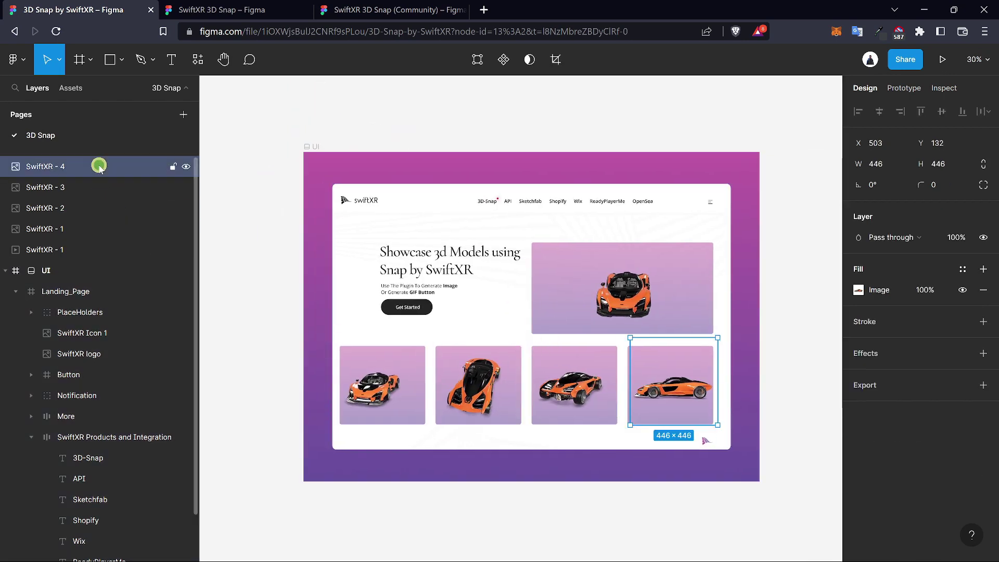
shift+click(74, 251)
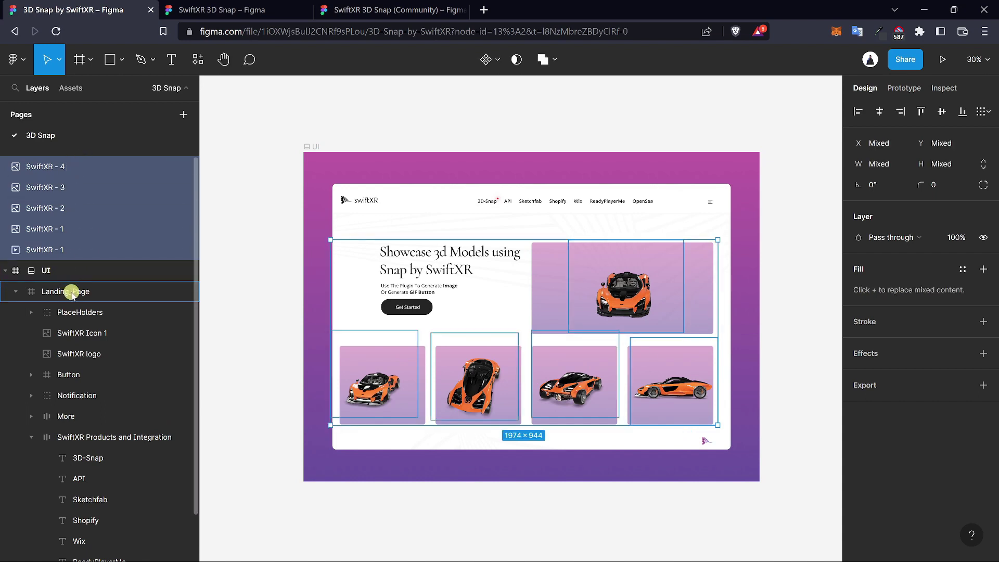
drag(71, 294, 71, 294)
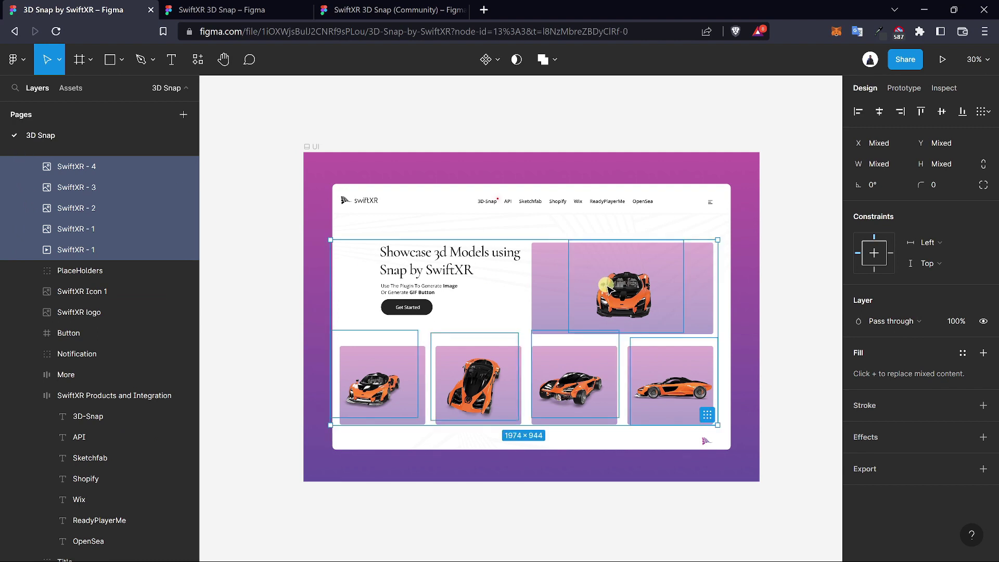